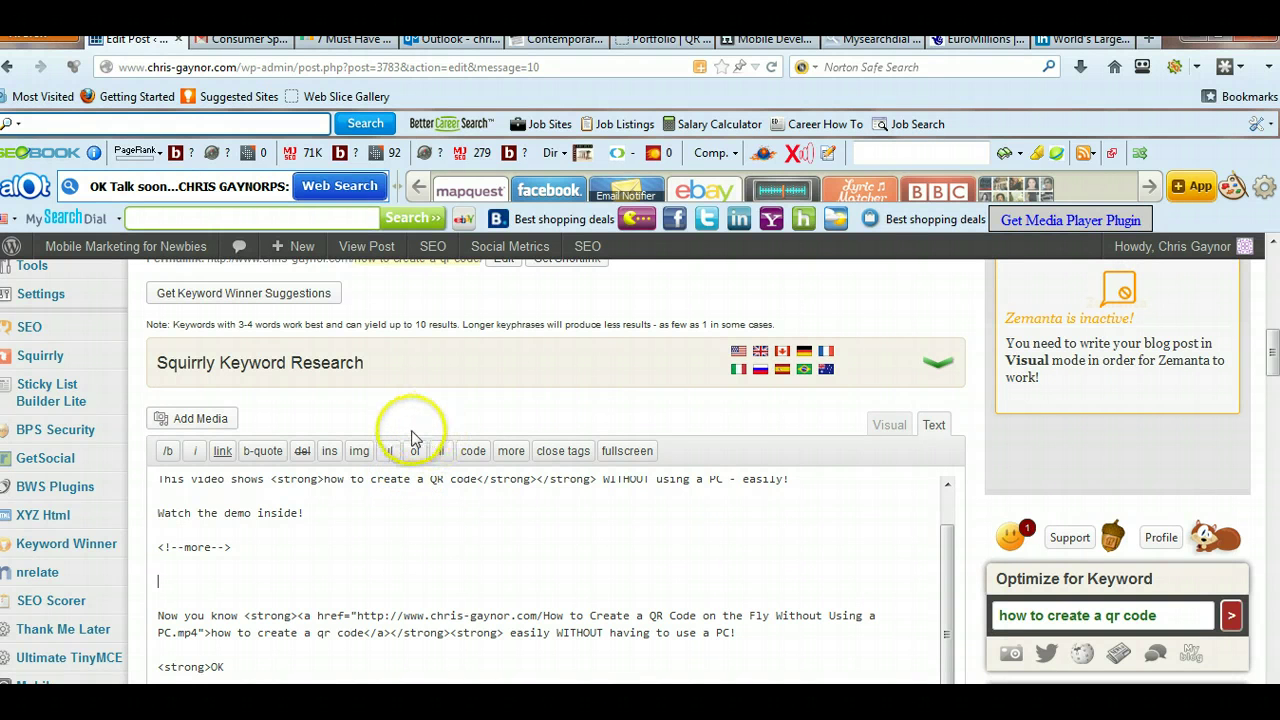
Step: Look over the draft post's title, permalink and HTML body alongside its Optimize for Keyword phrase
{"action": "scroll", "coordinate": [972, 386], "scroll_direction": "up", "scroll_amount": 2}
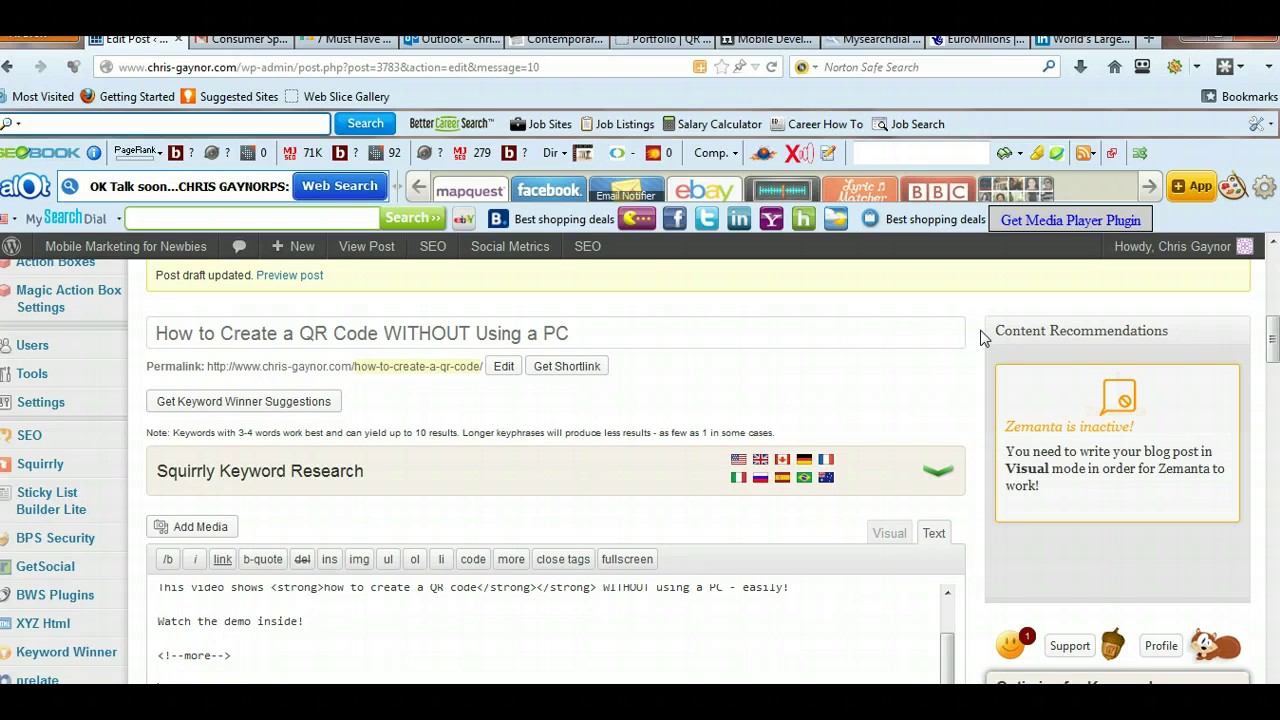
{"action": "scroll", "coordinate": [981, 338], "scroll_direction": "down", "scroll_amount": 2}
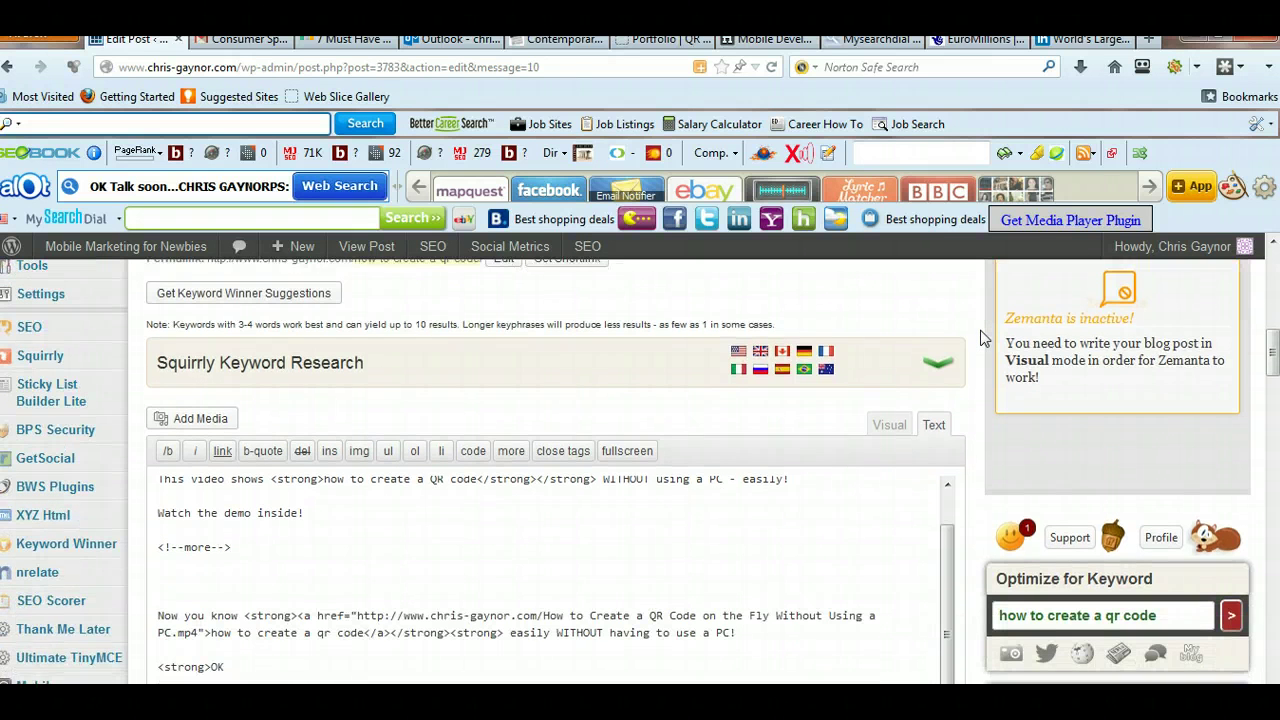
{"action": "scroll", "coordinate": [978, 338], "scroll_direction": "down", "scroll_amount": 7}
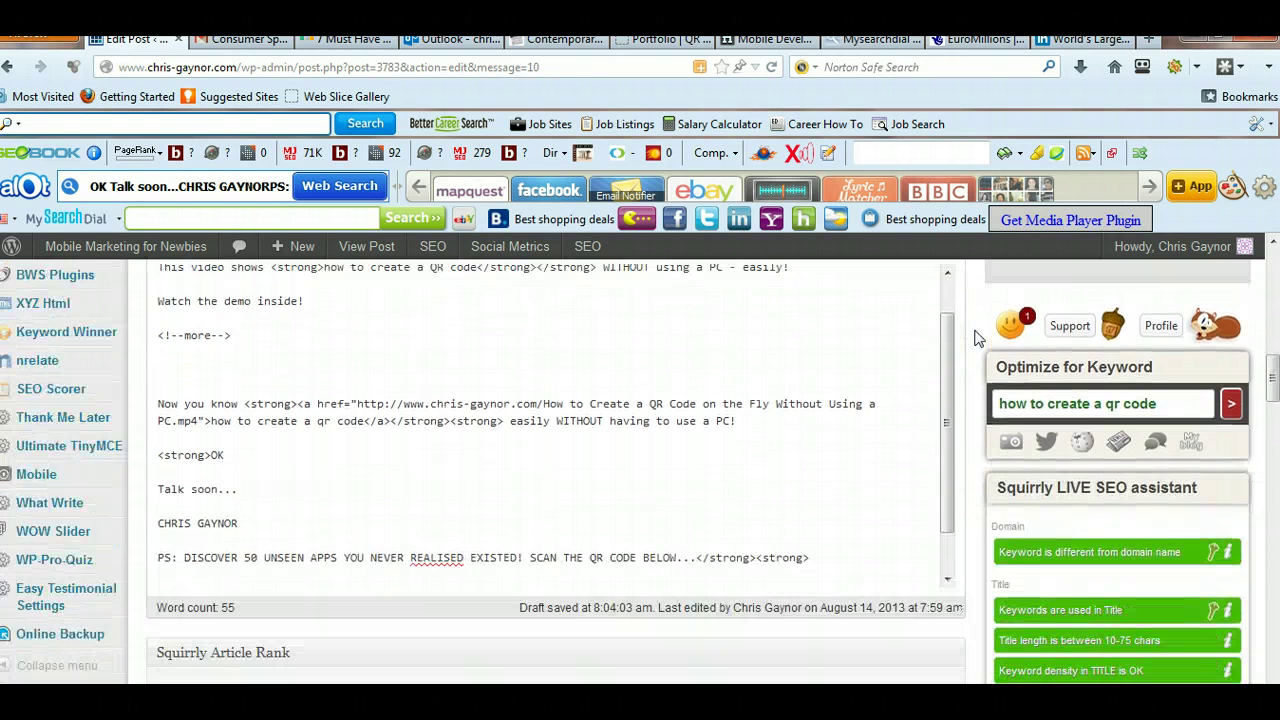
{"action": "scroll", "coordinate": [978, 338], "scroll_direction": "up", "scroll_amount": 7}
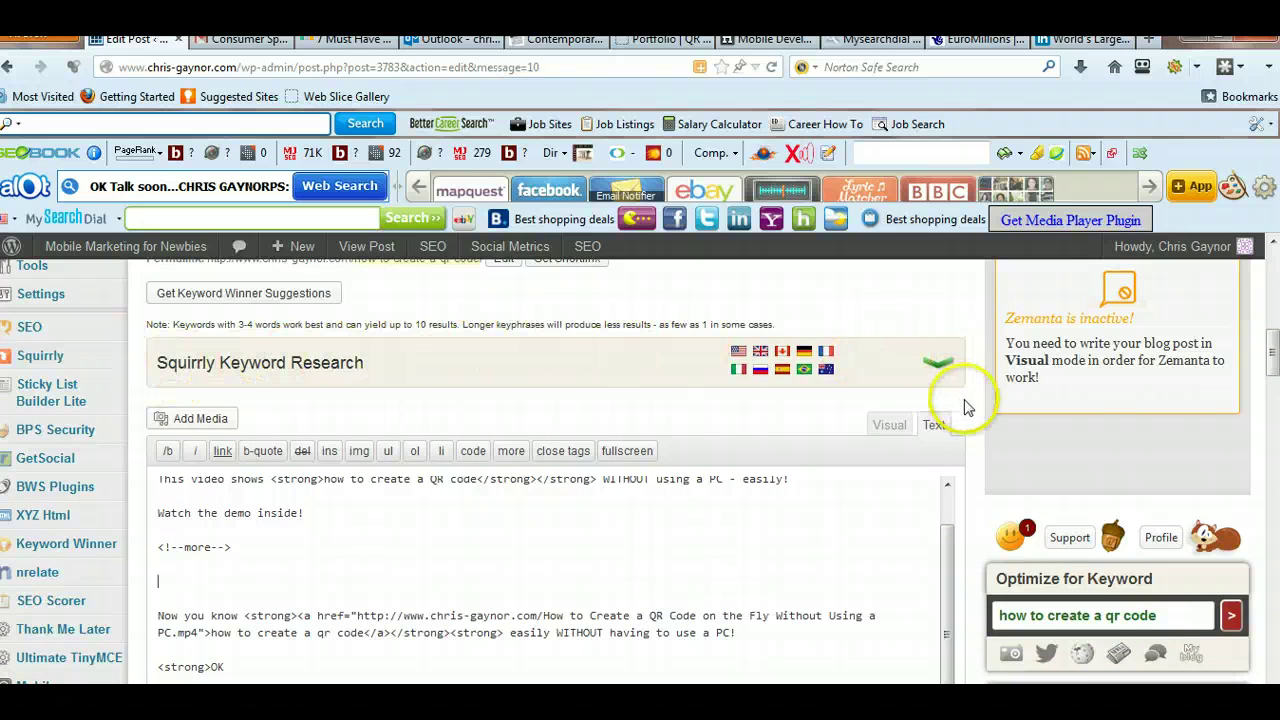
{"action": "scroll", "coordinate": [966, 400], "scroll_direction": "down", "scroll_amount": 6}
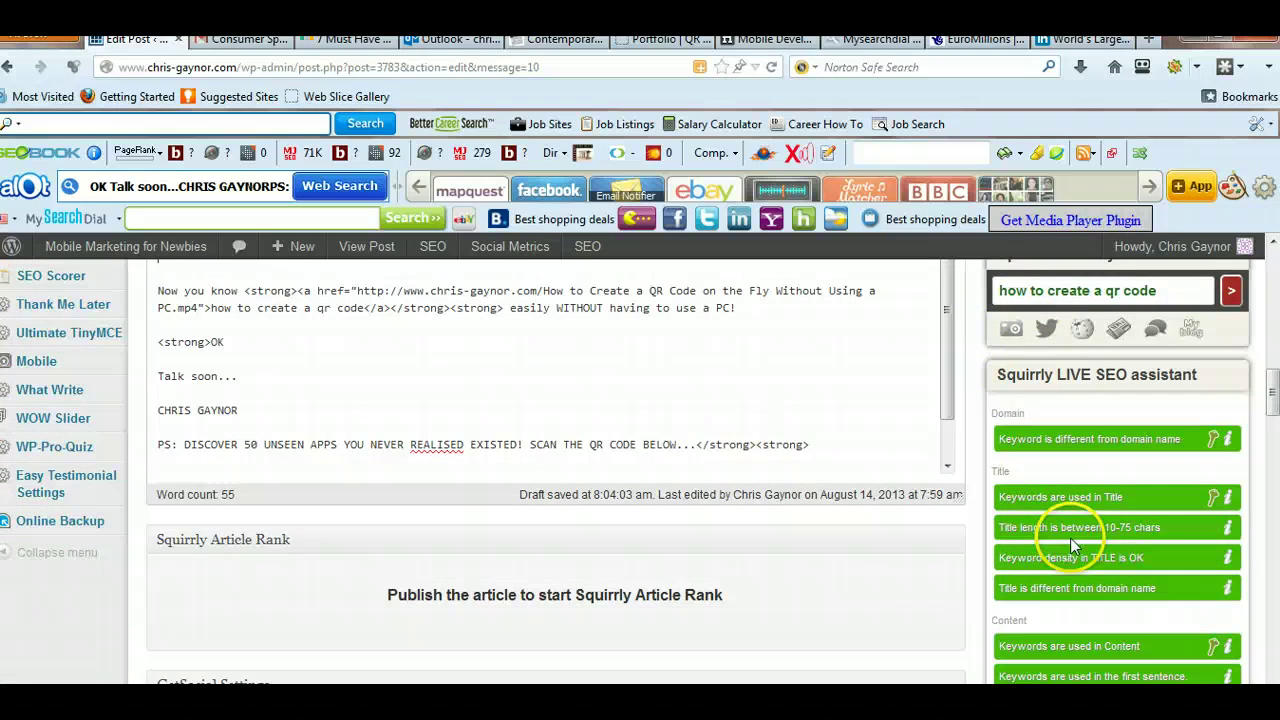
{"action": "scroll", "coordinate": [962, 358], "scroll_direction": "up", "scroll_amount": 4}
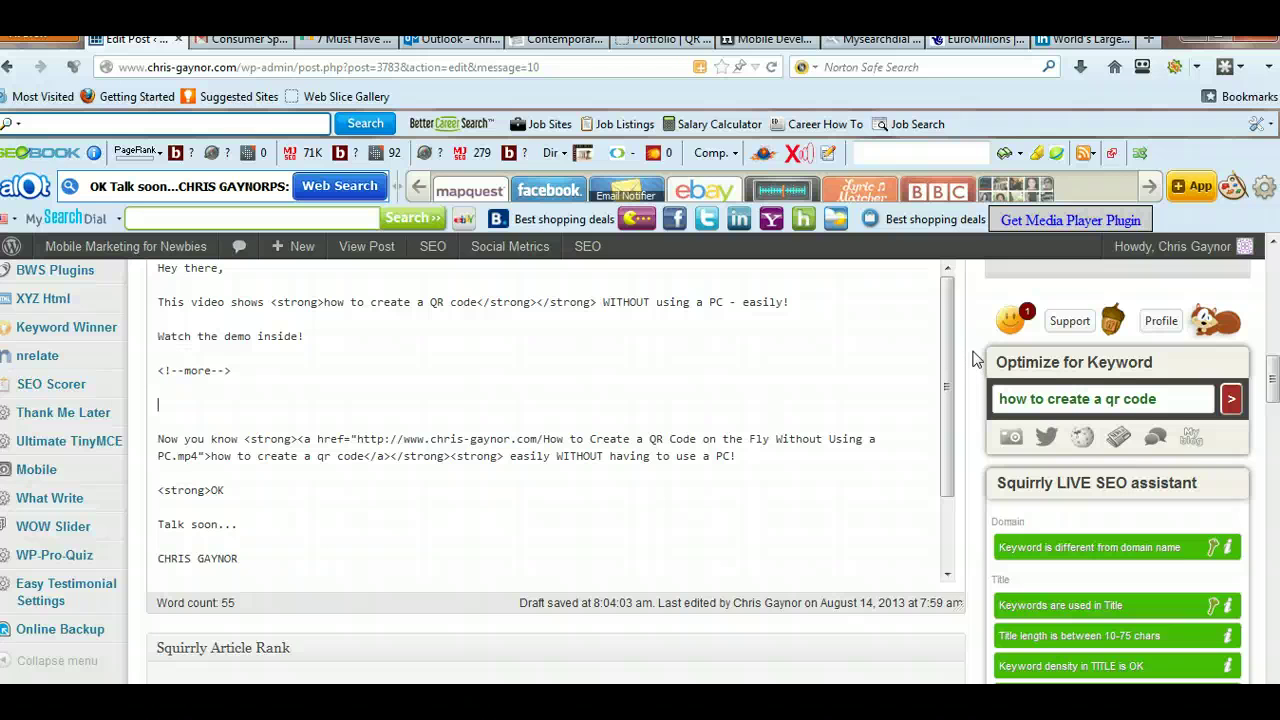
{"action": "left_click", "coordinate": [972, 360]}
{"action": "left_click", "coordinate": [970, 358]}
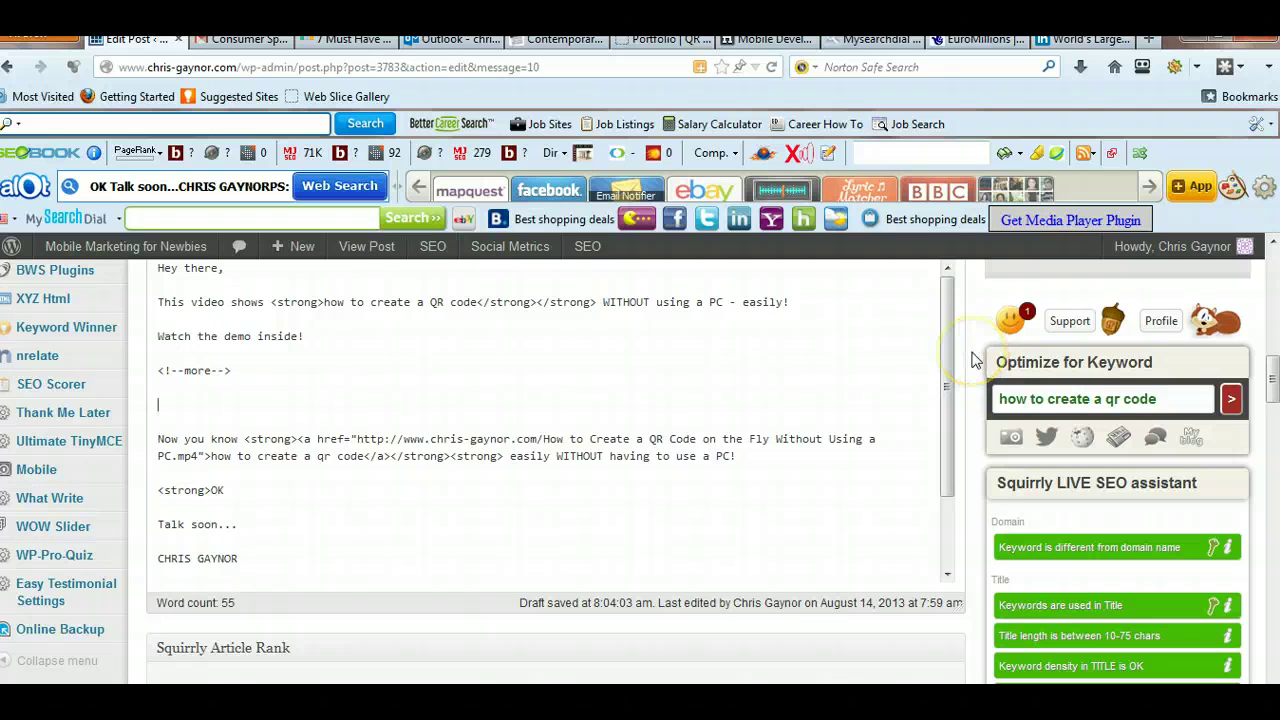
{"action": "scroll", "coordinate": [972, 360], "scroll_direction": "up", "scroll_amount": 4}
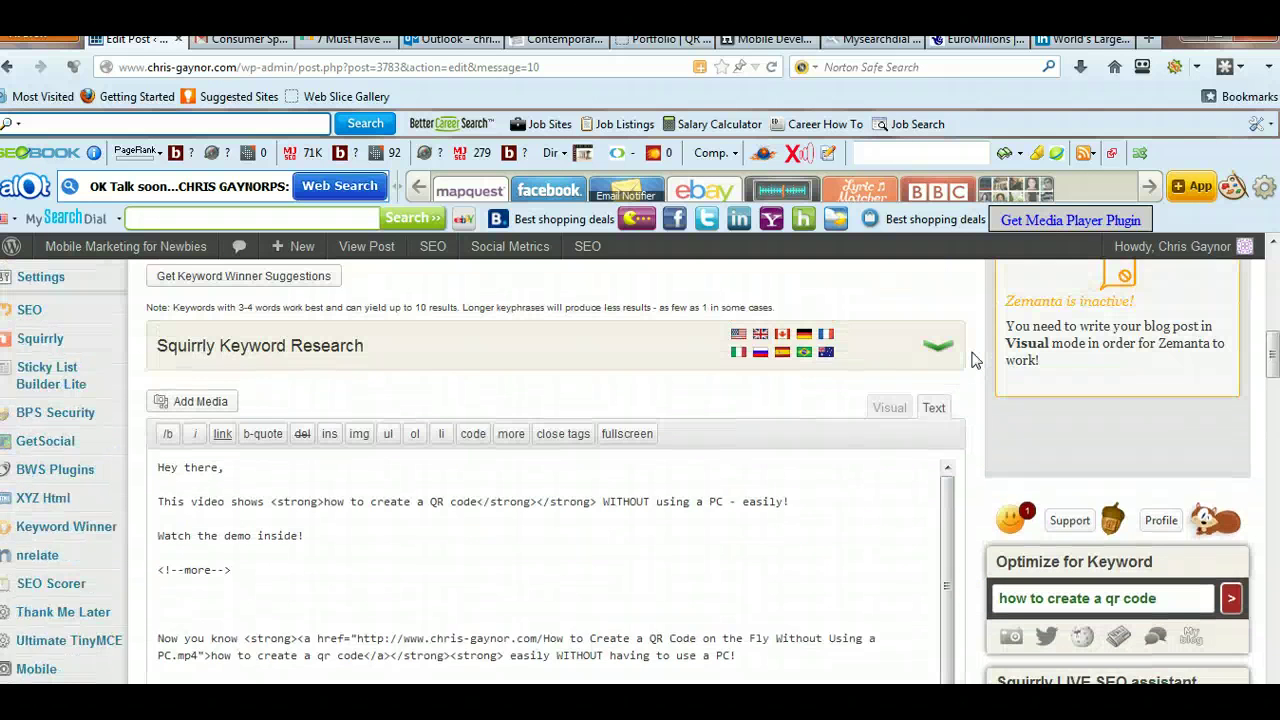
{"action": "left_click", "coordinate": [972, 348]}
{"action": "scroll", "coordinate": [972, 348], "scroll_direction": "down", "scroll_amount": 4}
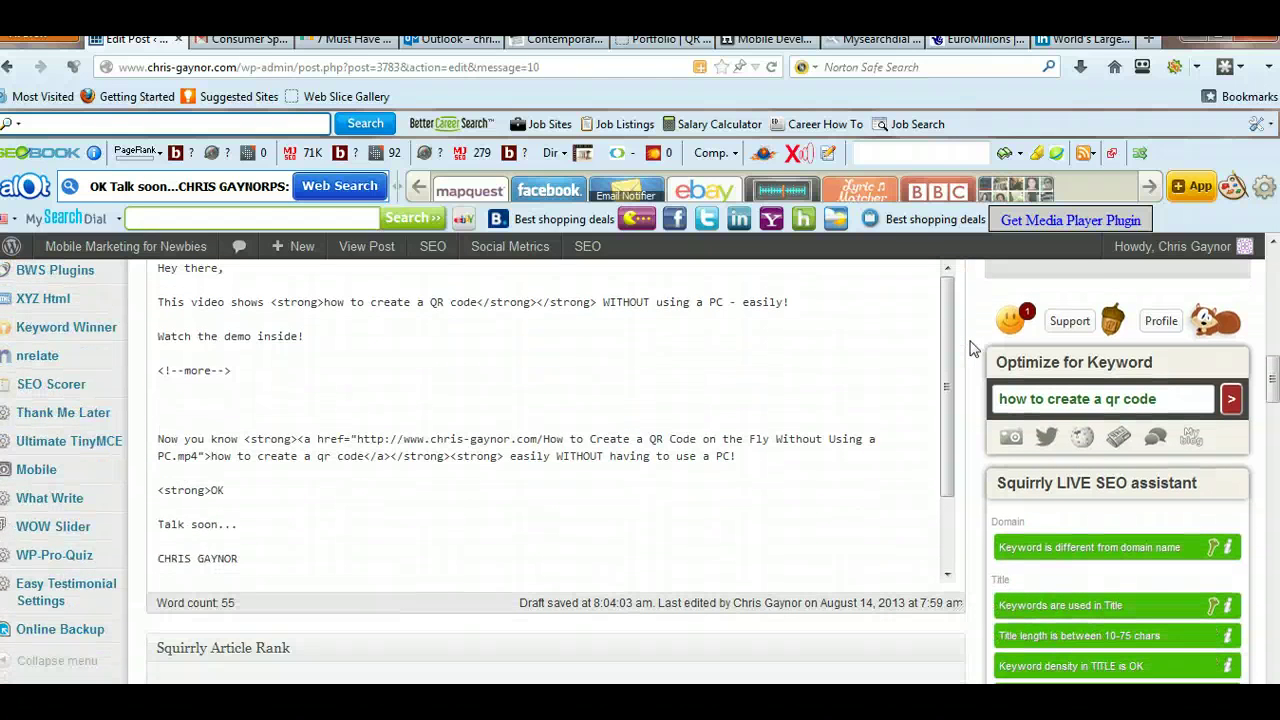
{"action": "scroll", "coordinate": [972, 348], "scroll_direction": "down", "scroll_amount": 3}
{"action": "scroll", "coordinate": [972, 348], "scroll_direction": "up", "scroll_amount": 5}
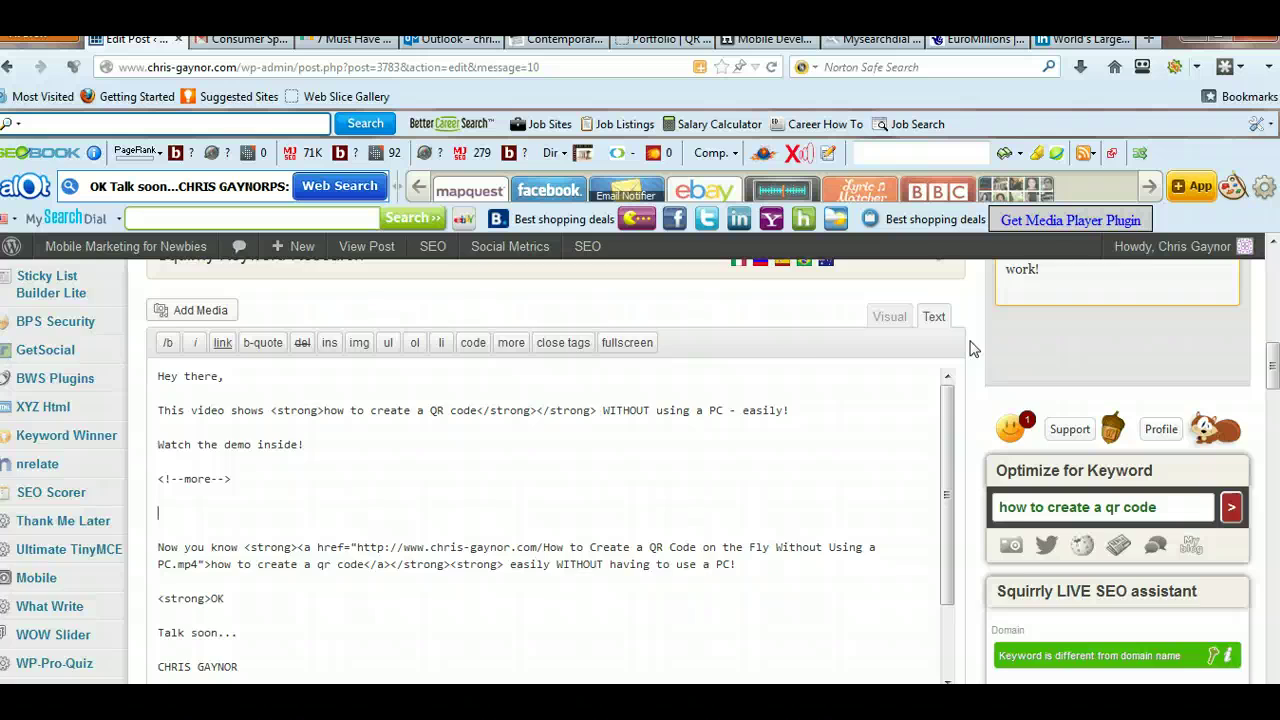
{"action": "scroll", "coordinate": [972, 348], "scroll_direction": "up", "scroll_amount": 2}
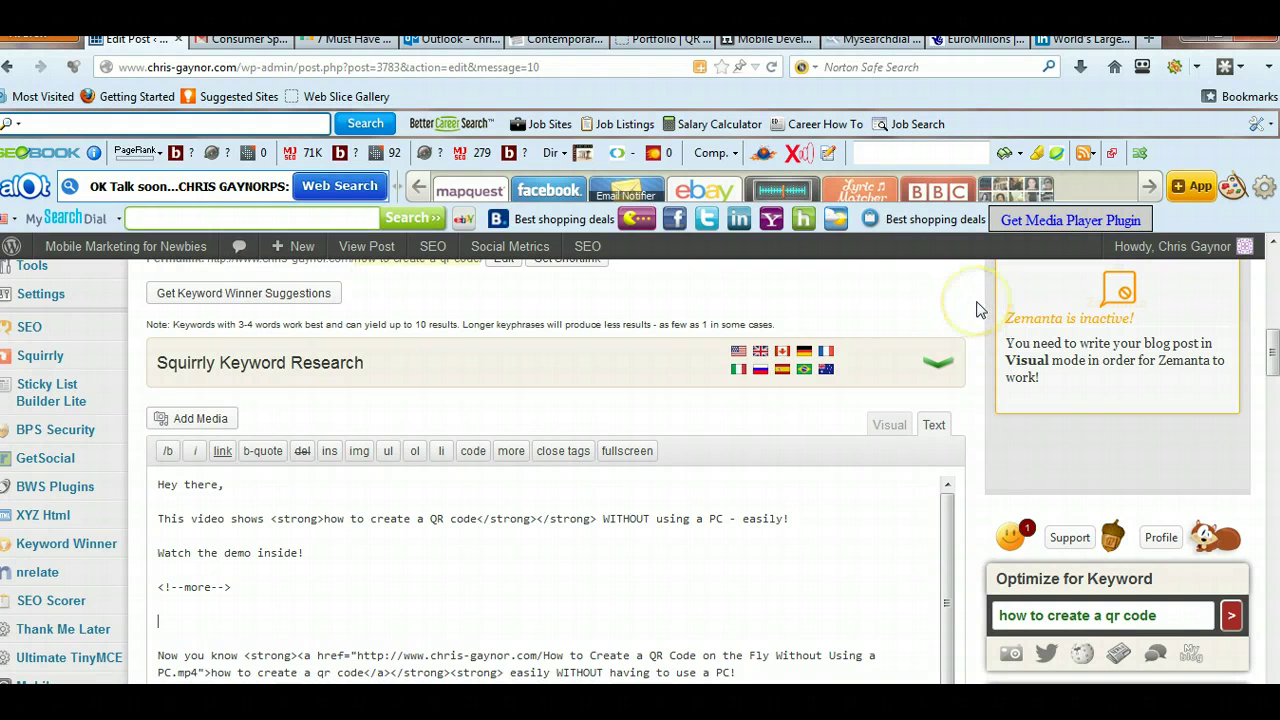
Step: Review the Domain, Title and Content checks in the Squirrly LIVE SEO assistant alongside the post body
{"action": "scroll", "coordinate": [979, 310], "scroll_direction": "down", "scroll_amount": 4}
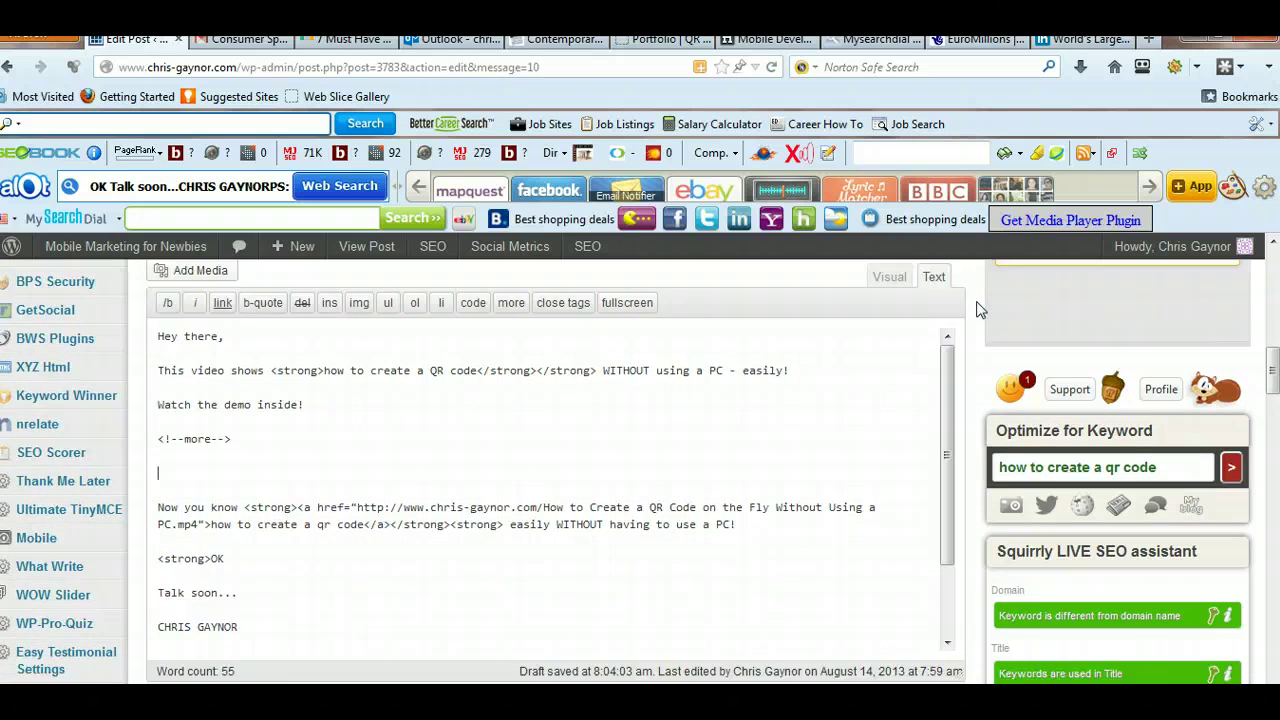
{"action": "scroll", "coordinate": [979, 310], "scroll_direction": "down", "scroll_amount": 2}
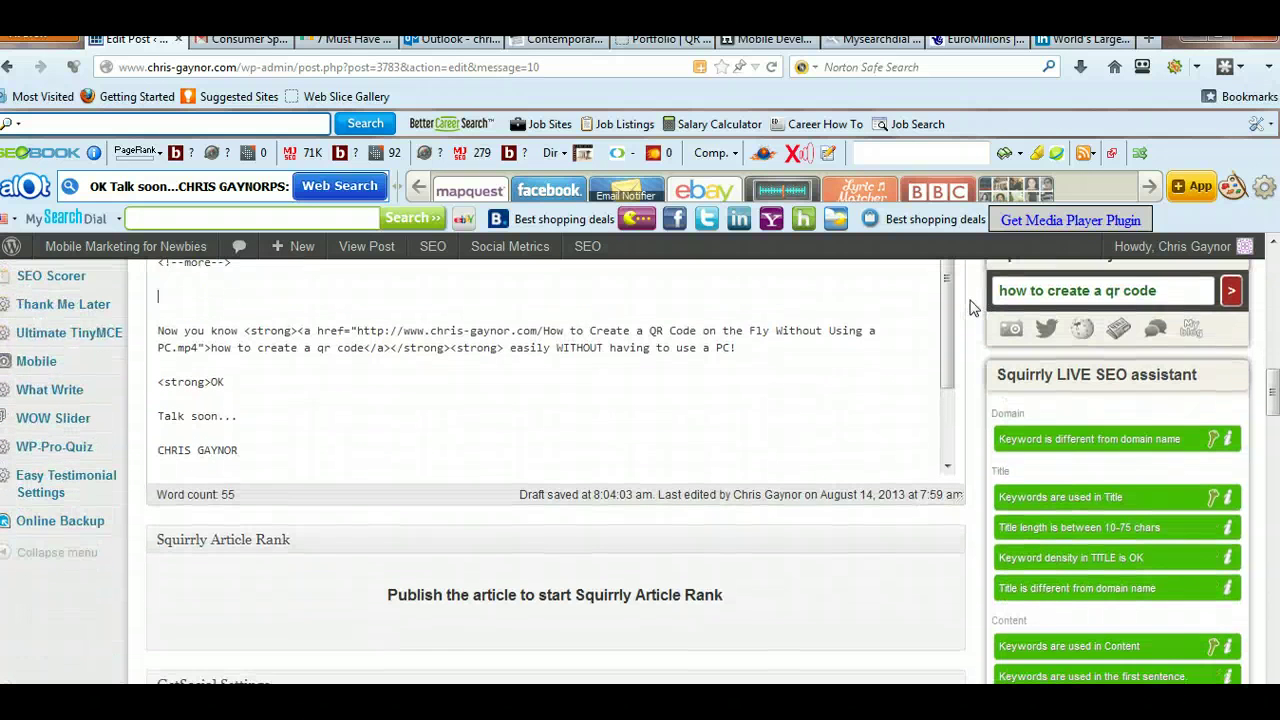
{"action": "scroll", "coordinate": [970, 307], "scroll_direction": "down", "scroll_amount": 2}
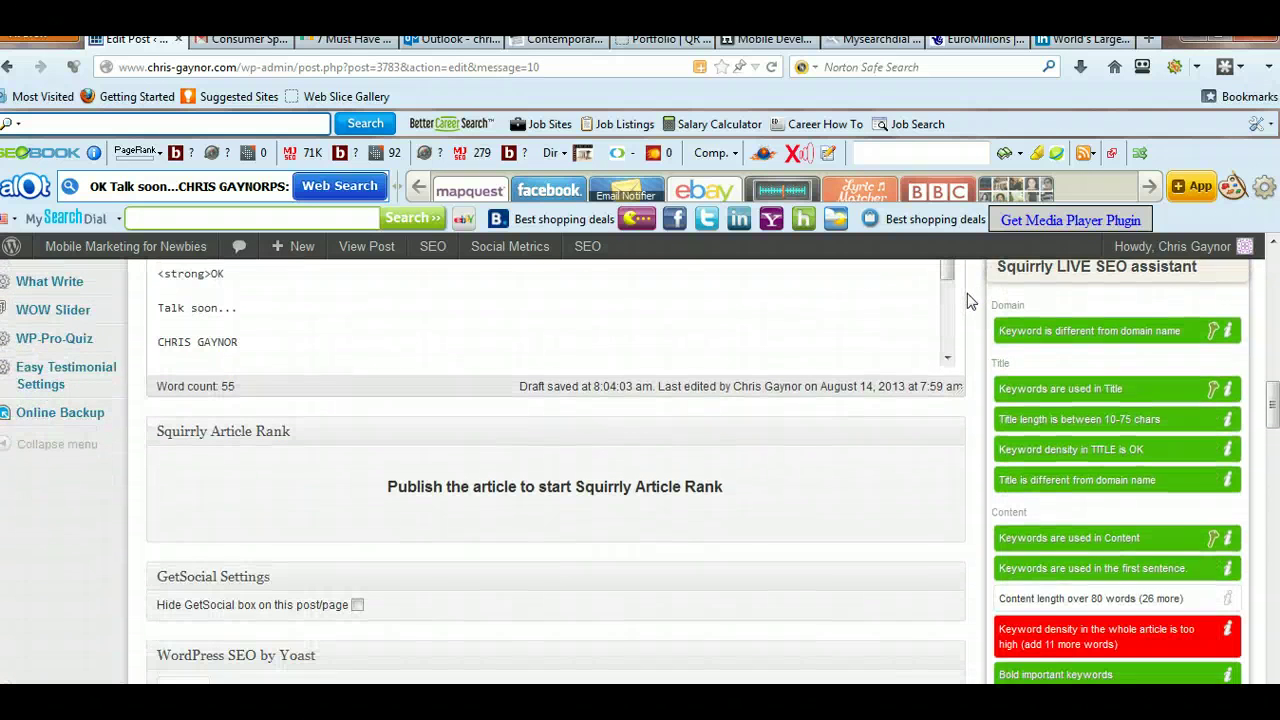
{"action": "scroll", "coordinate": [967, 301], "scroll_direction": "up", "scroll_amount": 4}
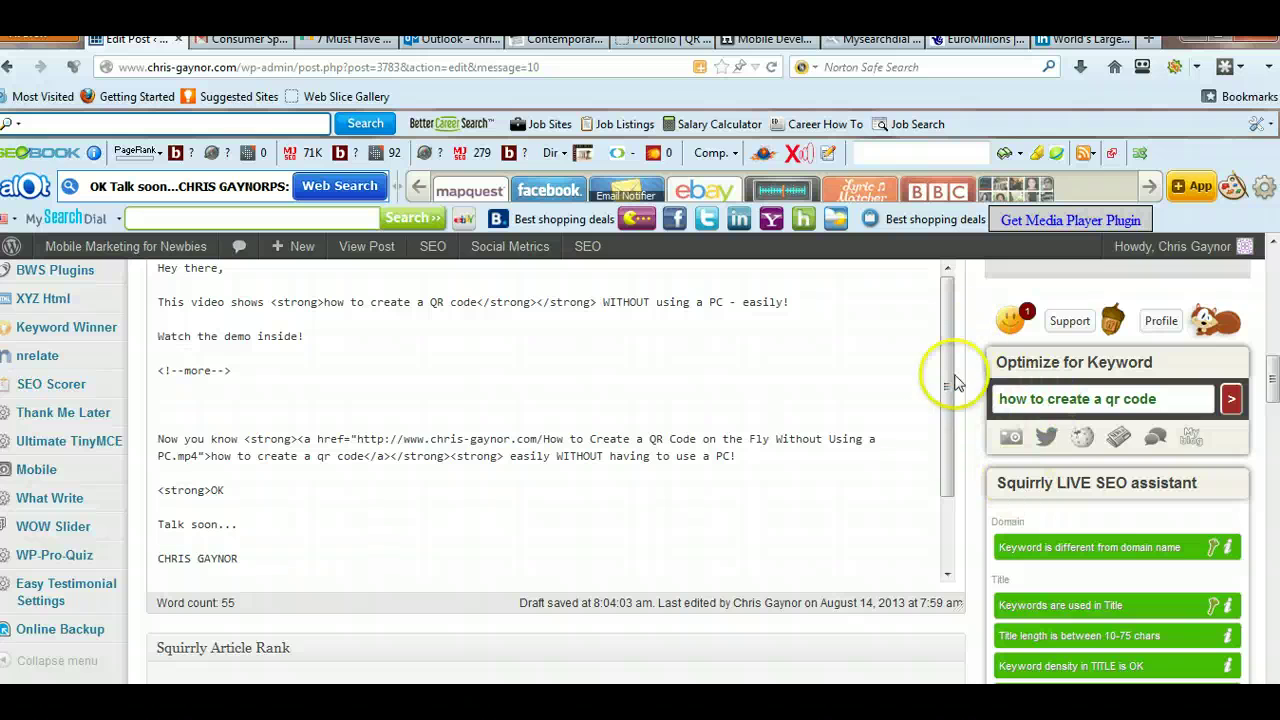
{"action": "scroll", "coordinate": [962, 360], "scroll_direction": "down", "scroll_amount": 2}
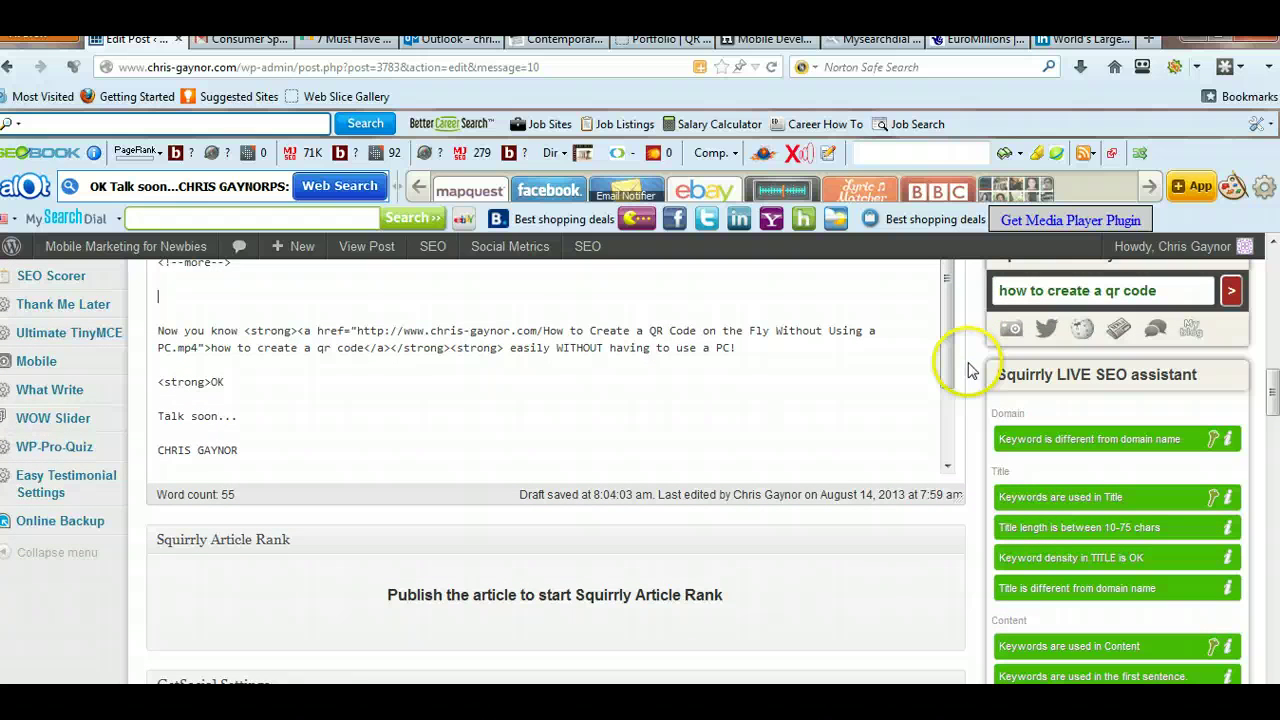
{"action": "scroll", "coordinate": [962, 348], "scroll_direction": "down", "scroll_amount": 1}
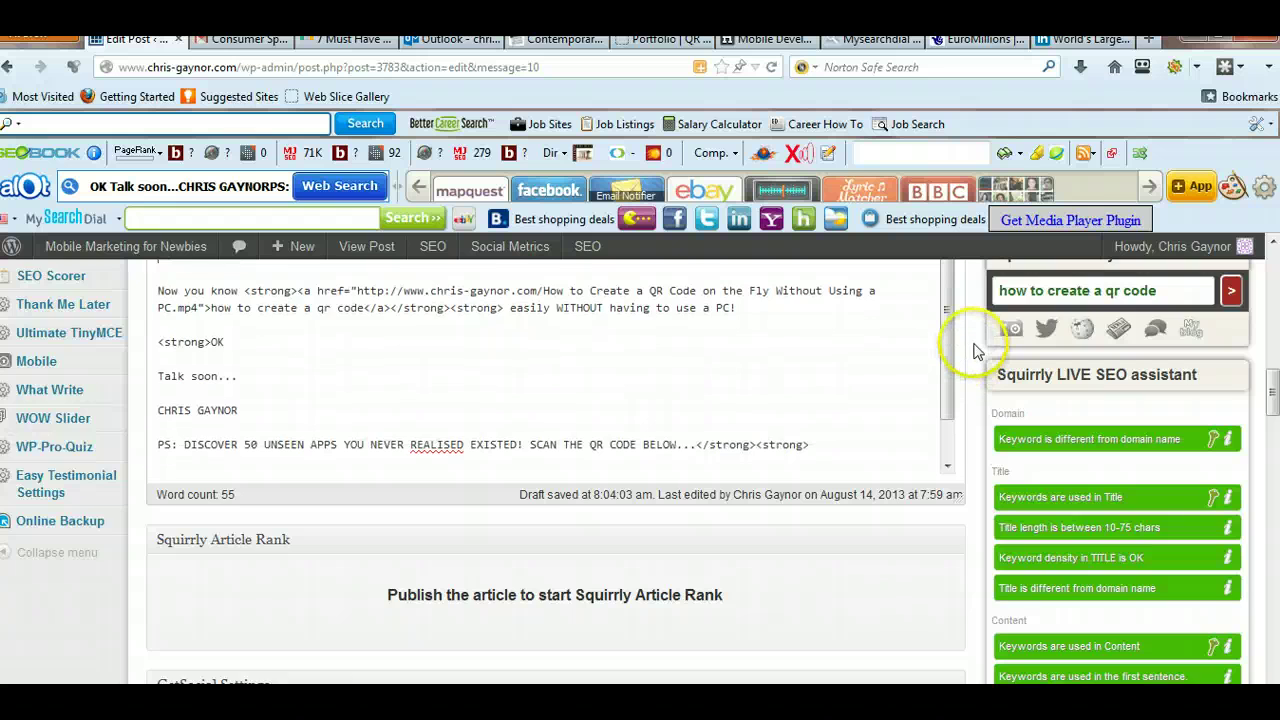
{"action": "scroll", "coordinate": [968, 345], "scroll_direction": "down", "scroll_amount": 2}
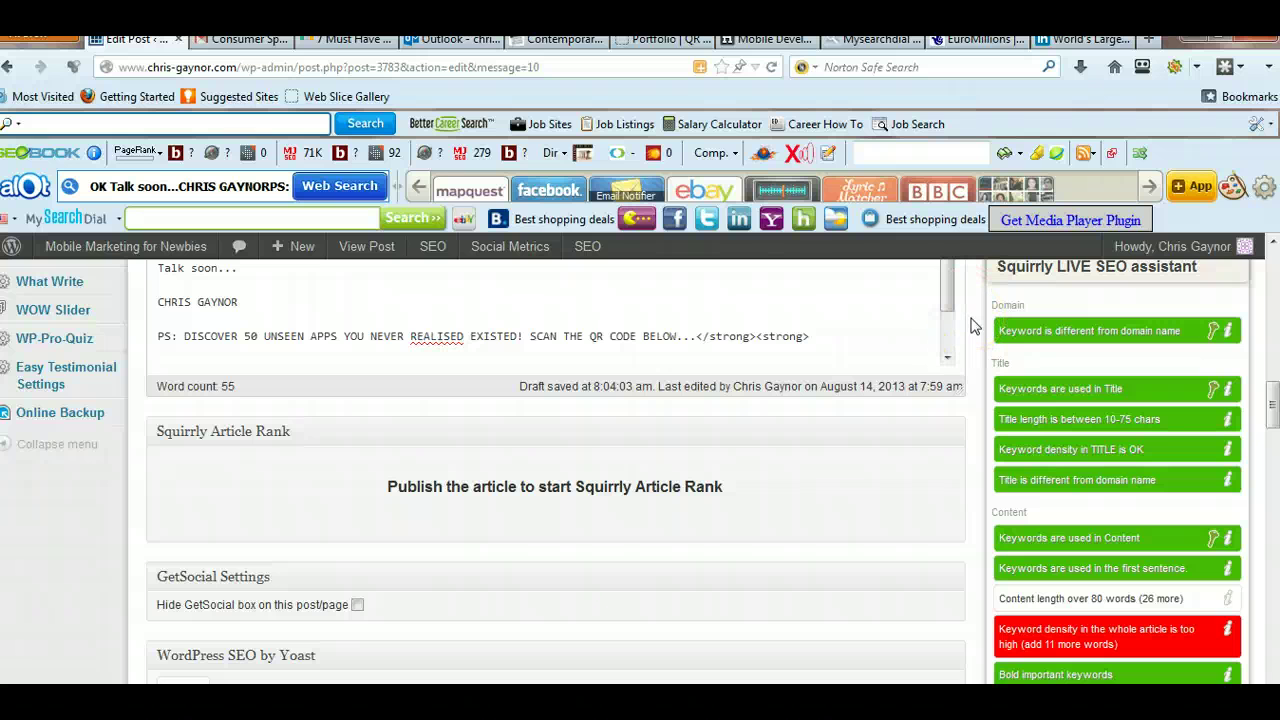
{"action": "scroll", "coordinate": [975, 326], "scroll_direction": "down", "scroll_amount": 2}
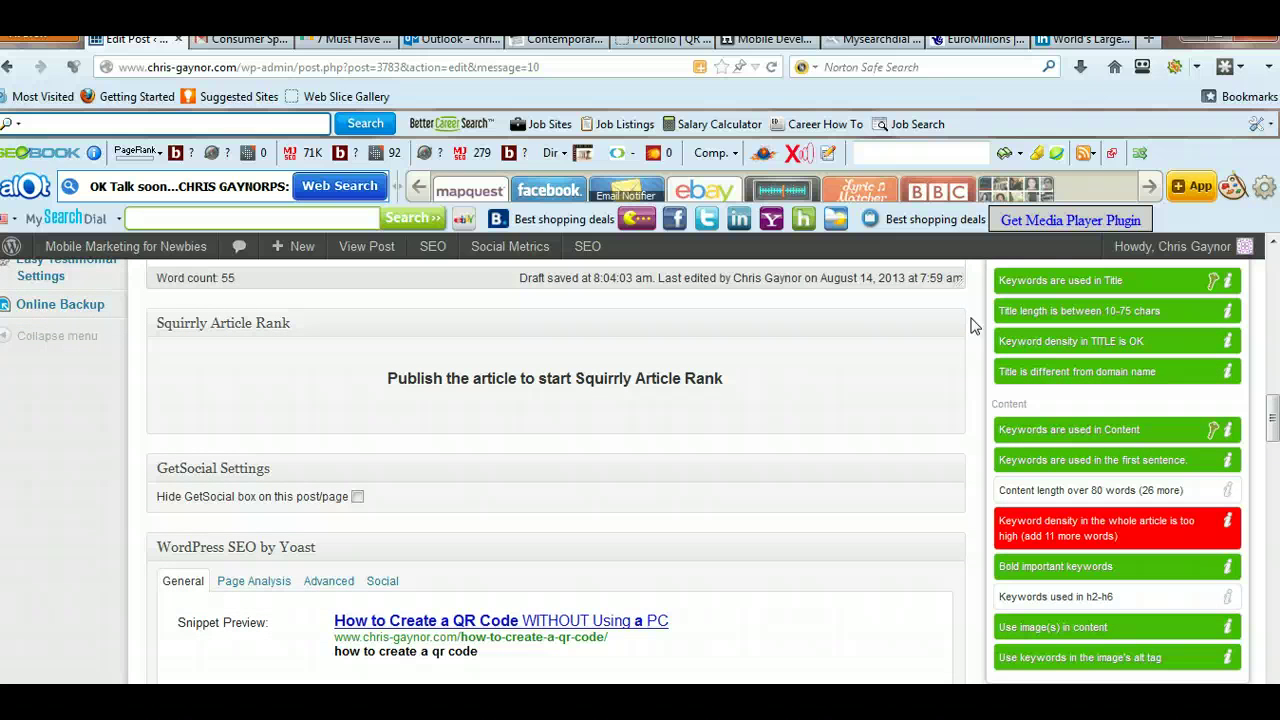
{"action": "scroll", "coordinate": [983, 283], "scroll_direction": "up", "scroll_amount": 4}
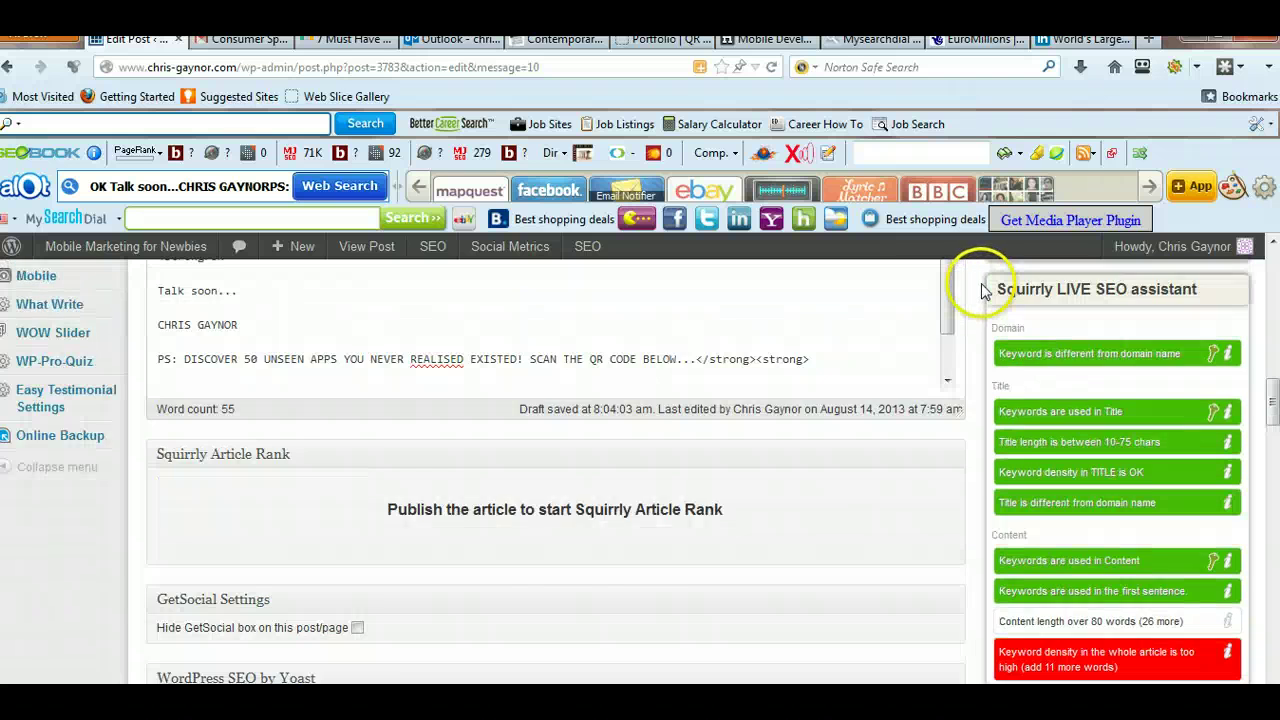
{"action": "scroll", "coordinate": [982, 291], "scroll_direction": "up", "scroll_amount": 4}
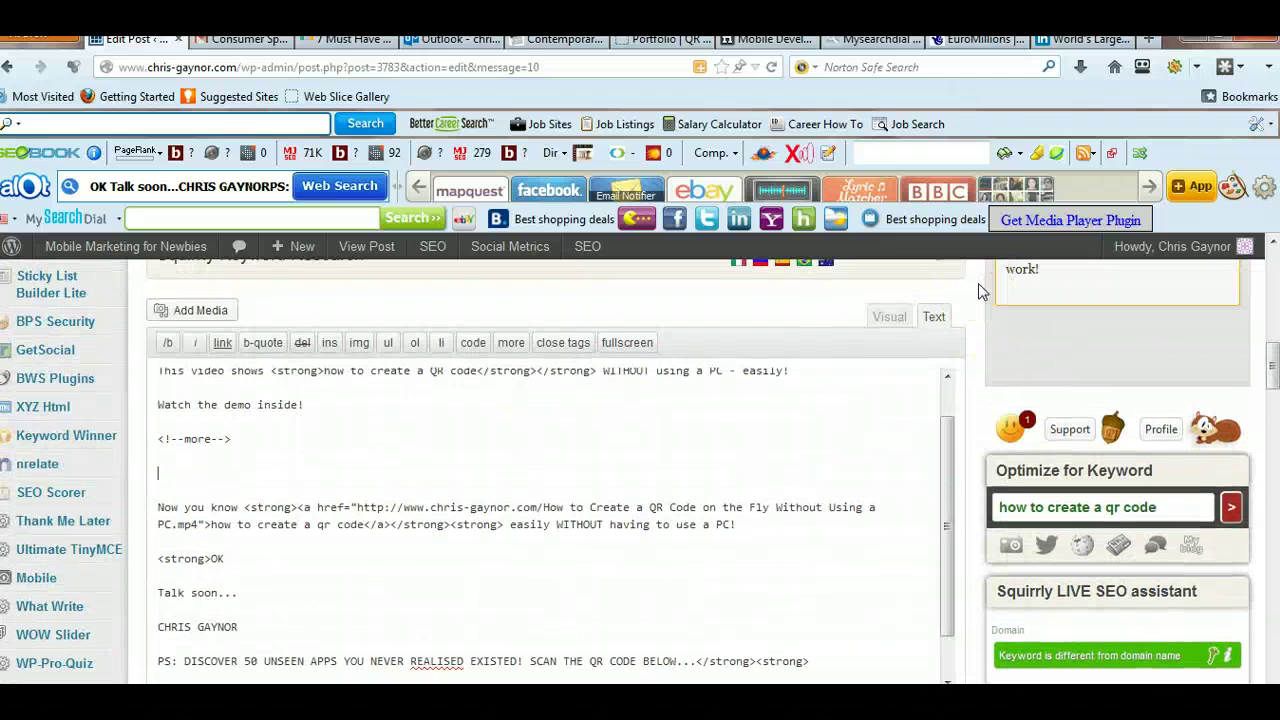
{"action": "scroll", "coordinate": [980, 290], "scroll_direction": "up", "scroll_amount": 2}
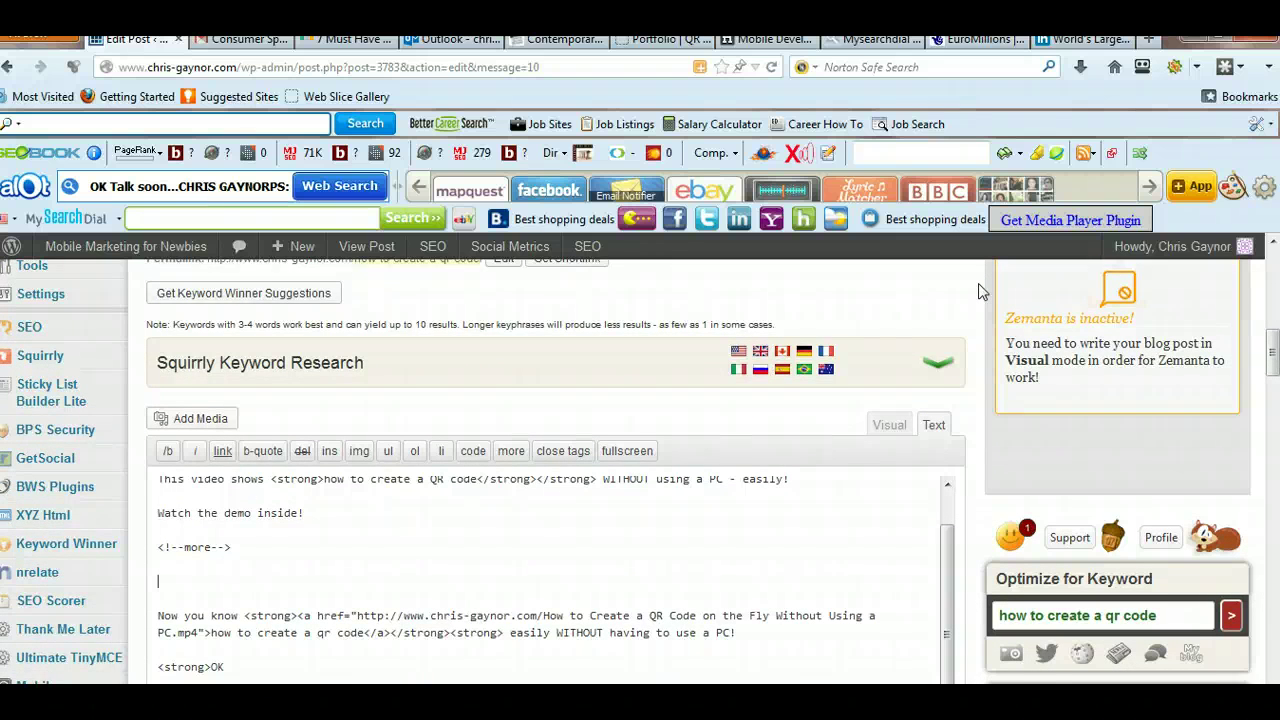
Step: Examine the assistant's content length, keyword density, heading and image criteria, comparing them with the post text
{"action": "scroll", "coordinate": [978, 283], "scroll_direction": "down", "scroll_amount": 2}
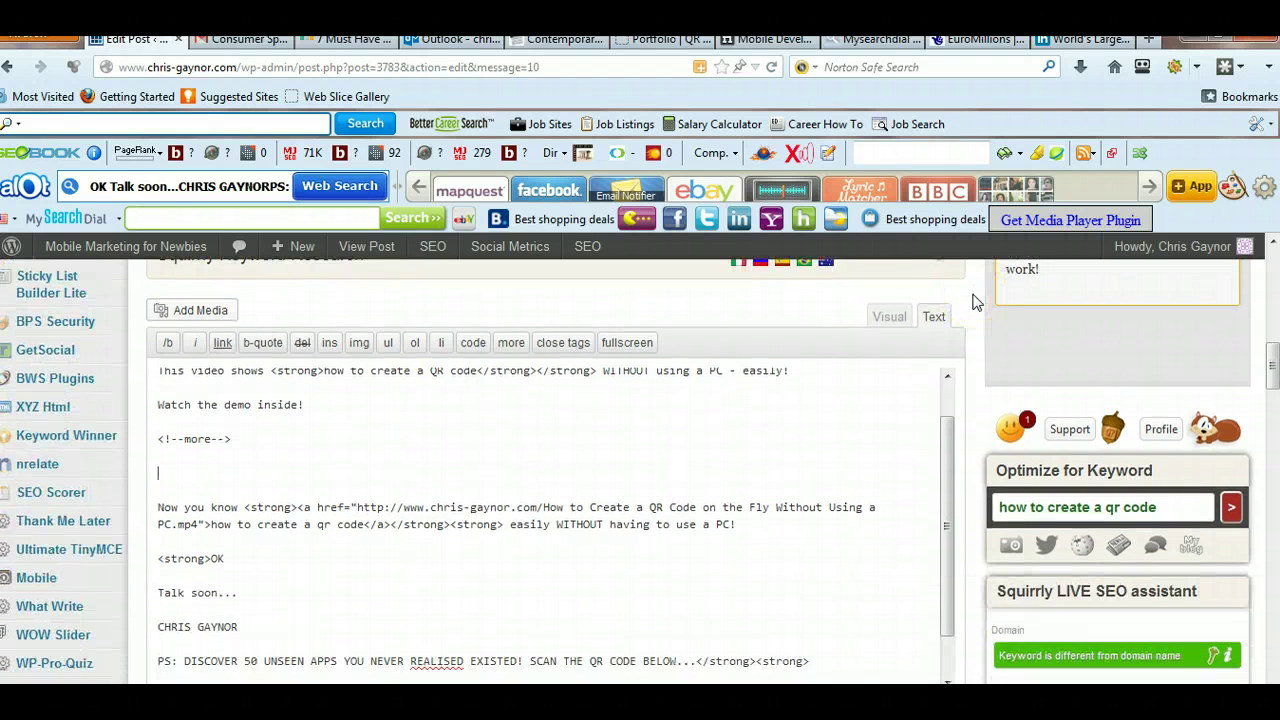
{"action": "scroll", "coordinate": [976, 302], "scroll_direction": "down", "scroll_amount": 6}
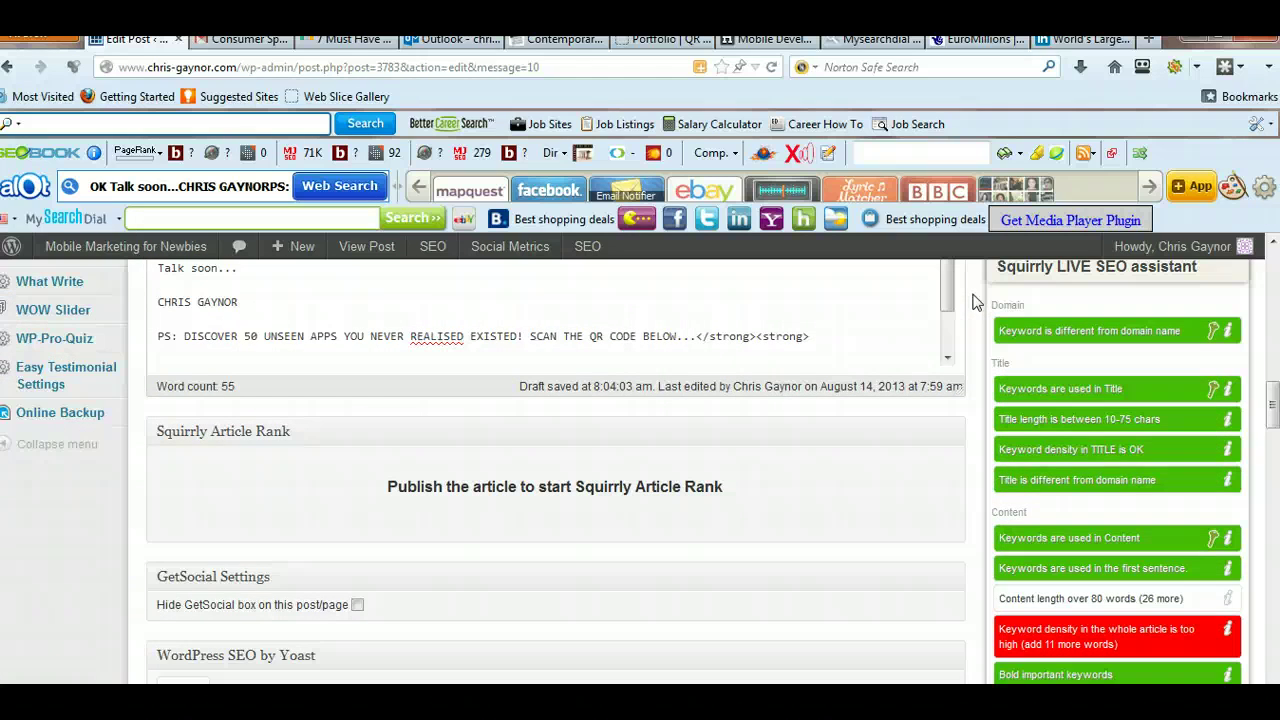
{"action": "scroll", "coordinate": [978, 298], "scroll_direction": "down", "scroll_amount": 2}
{"action": "scroll", "coordinate": [980, 295], "scroll_direction": "up", "scroll_amount": 2}
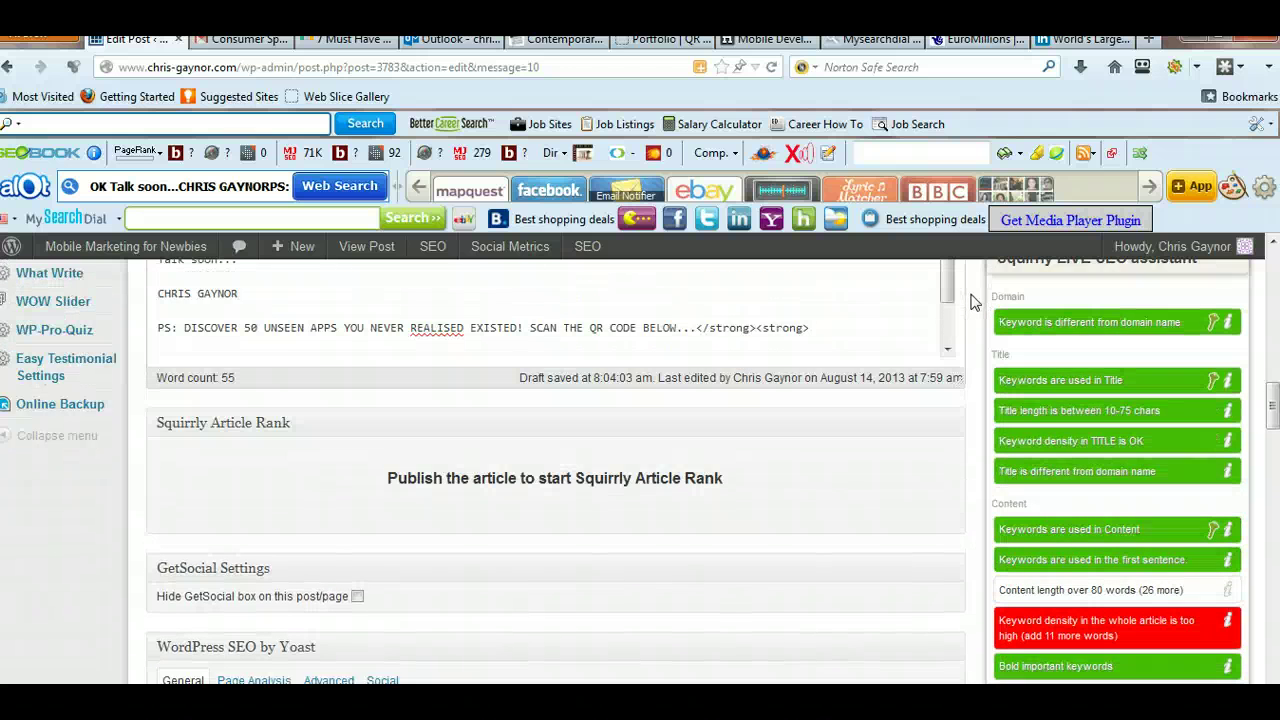
{"action": "scroll", "coordinate": [955, 430], "scroll_direction": "down", "scroll_amount": 4}
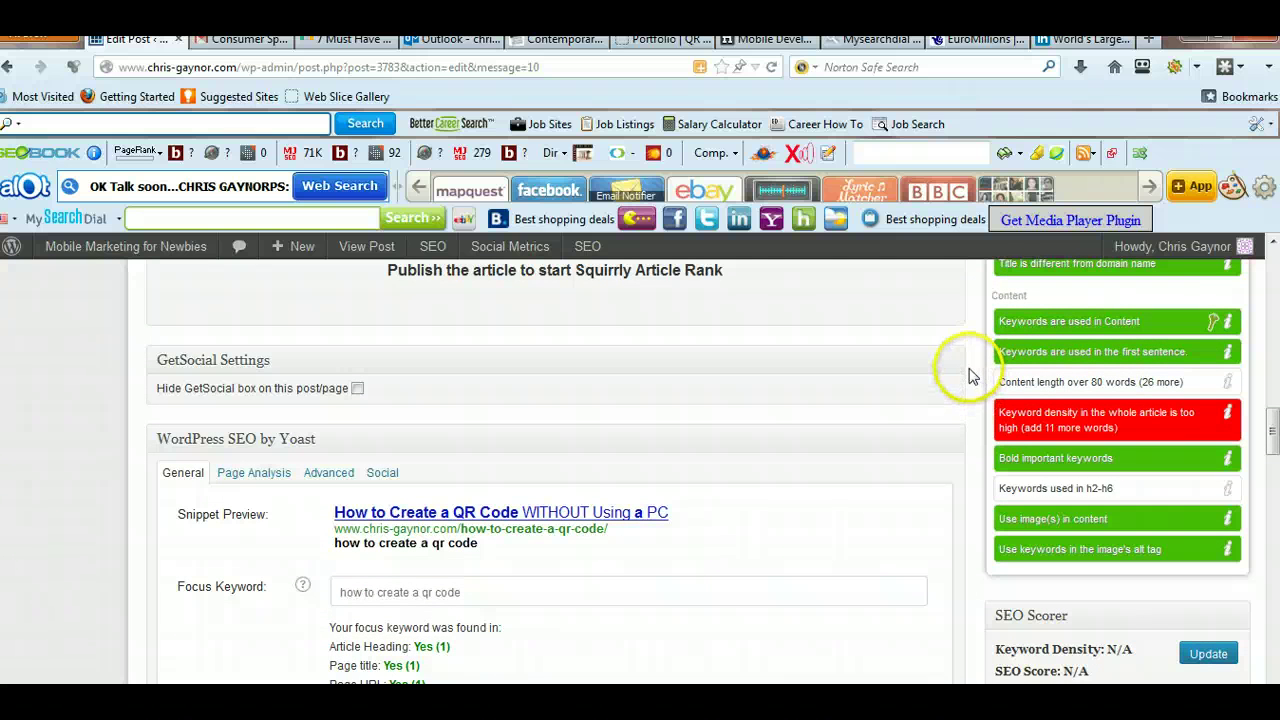
{"action": "scroll", "coordinate": [968, 372], "scroll_direction": "up", "scroll_amount": 4}
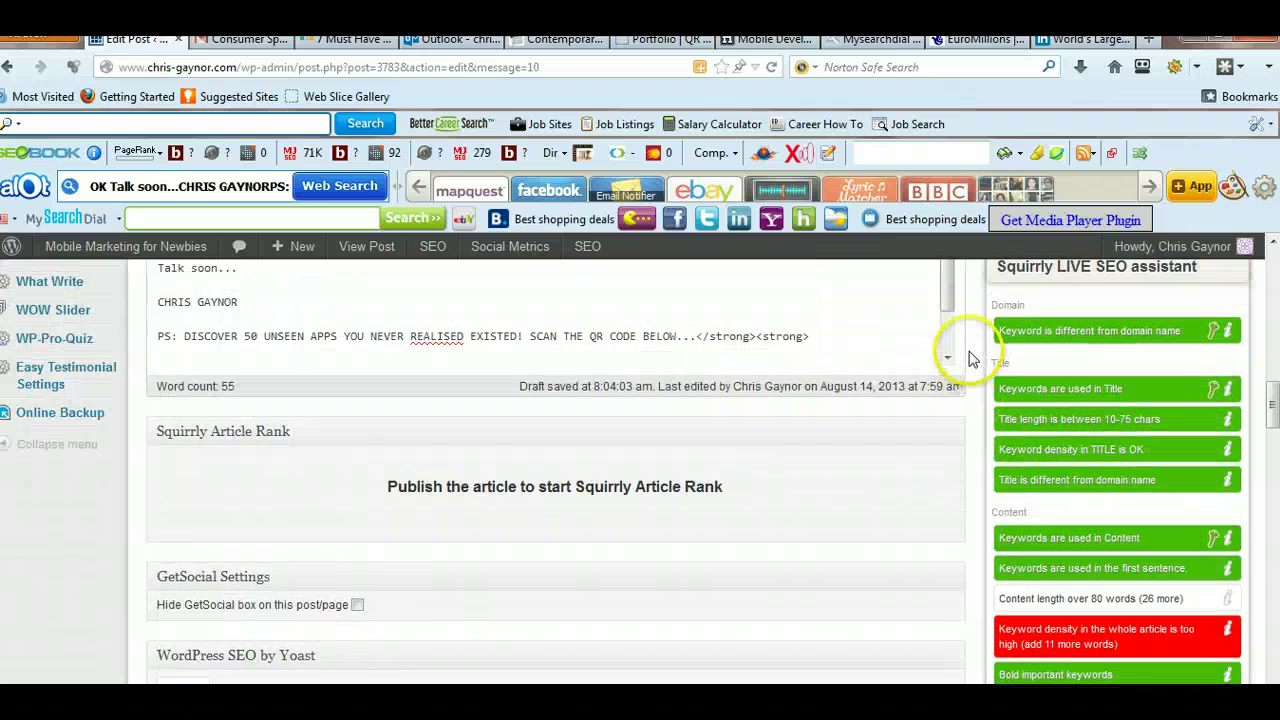
{"action": "scroll", "coordinate": [968, 348], "scroll_direction": "down", "scroll_amount": 2}
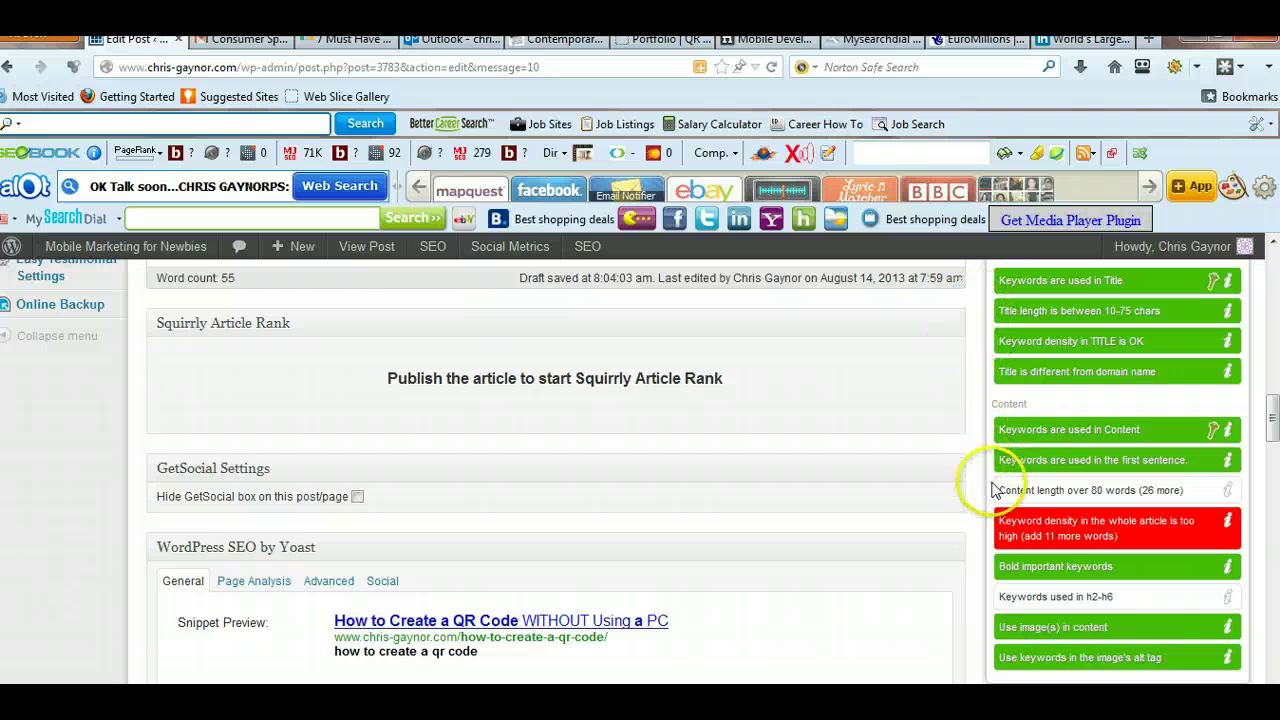
{"action": "scroll", "coordinate": [970, 350], "scroll_direction": "up", "scroll_amount": 6}
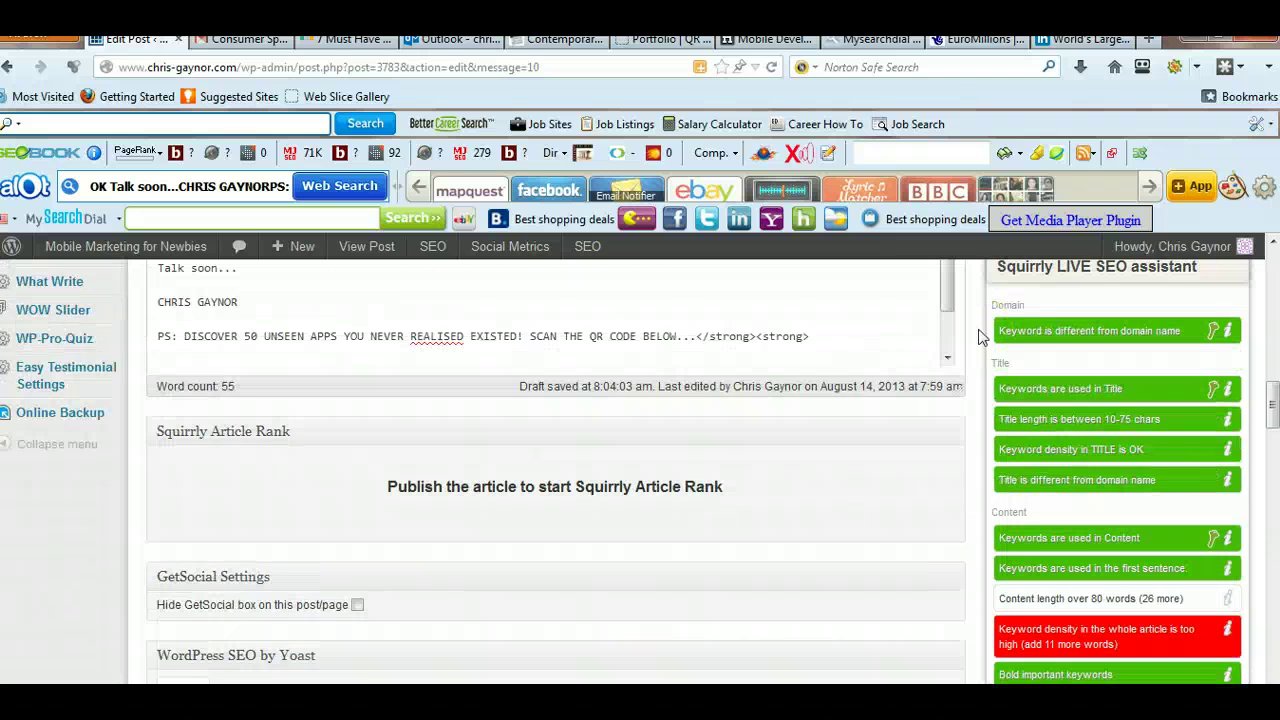
{"action": "scroll", "coordinate": [980, 338], "scroll_direction": "up", "scroll_amount": 2}
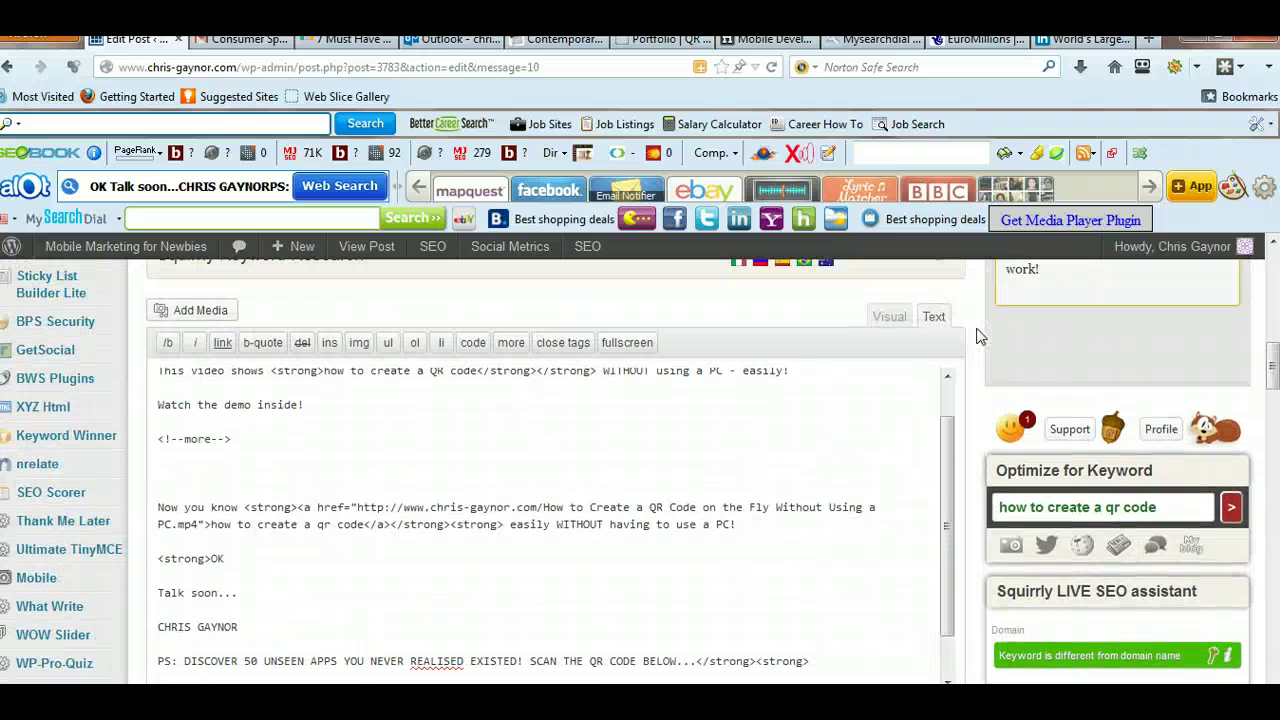
{"action": "scroll", "coordinate": [980, 338], "scroll_direction": "down", "scroll_amount": 2}
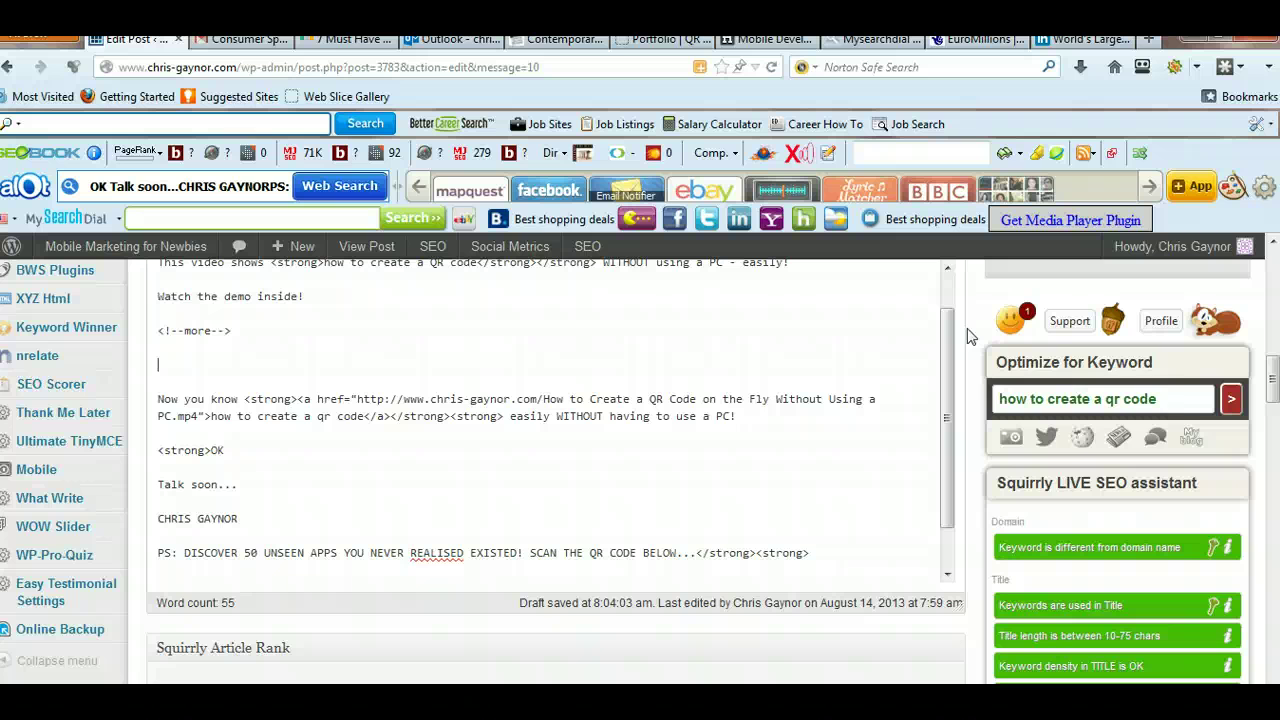
Step: Highlight the phrase "how to create a qr code" in the Optimize for Keyword field and review the assistant's checks for it
{"action": "double_click", "coordinate": [1160, 398]}
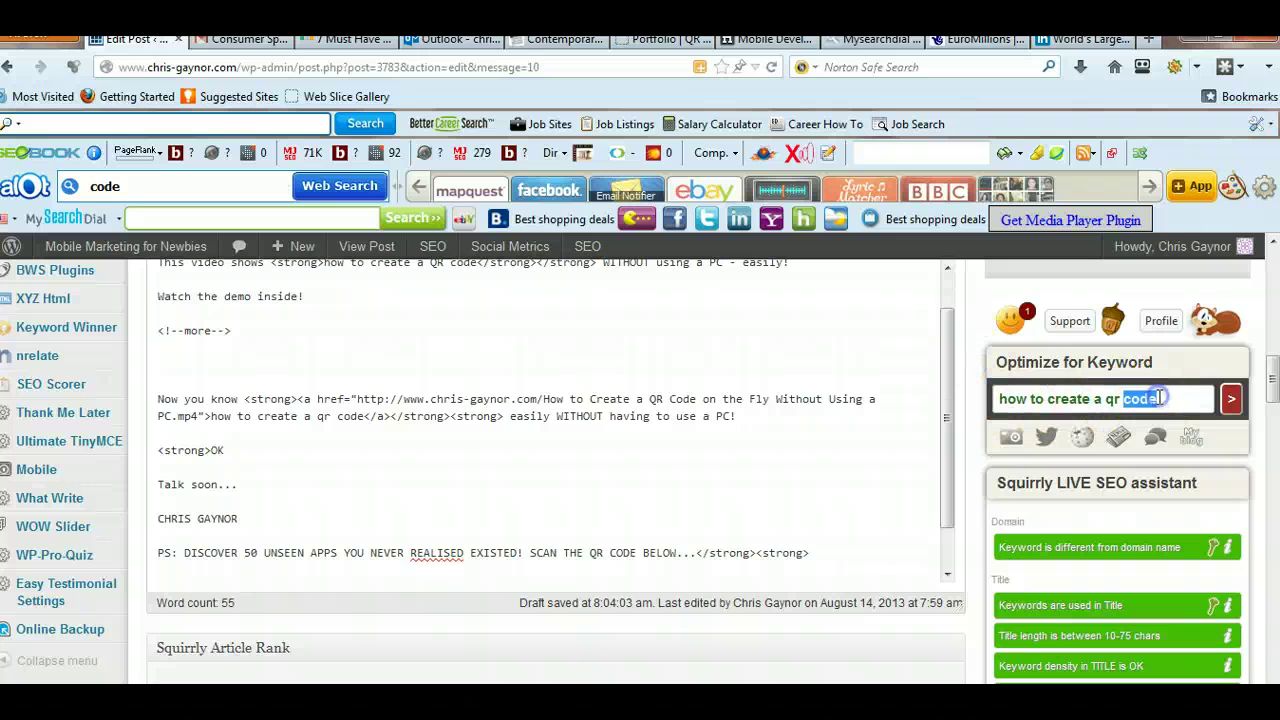
{"action": "left_click_drag", "start_coordinate": [1037, 391], "coordinate": [1000, 392]}
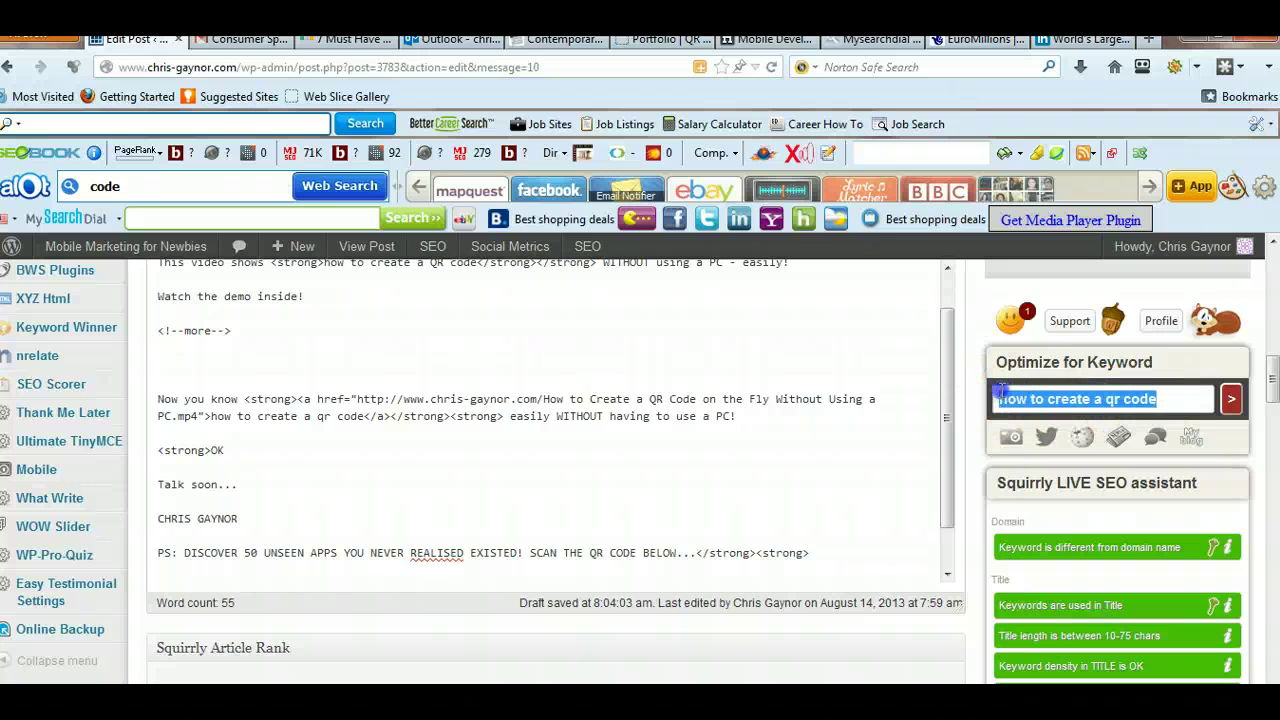
{"action": "double_click", "coordinate": [1145, 398]}
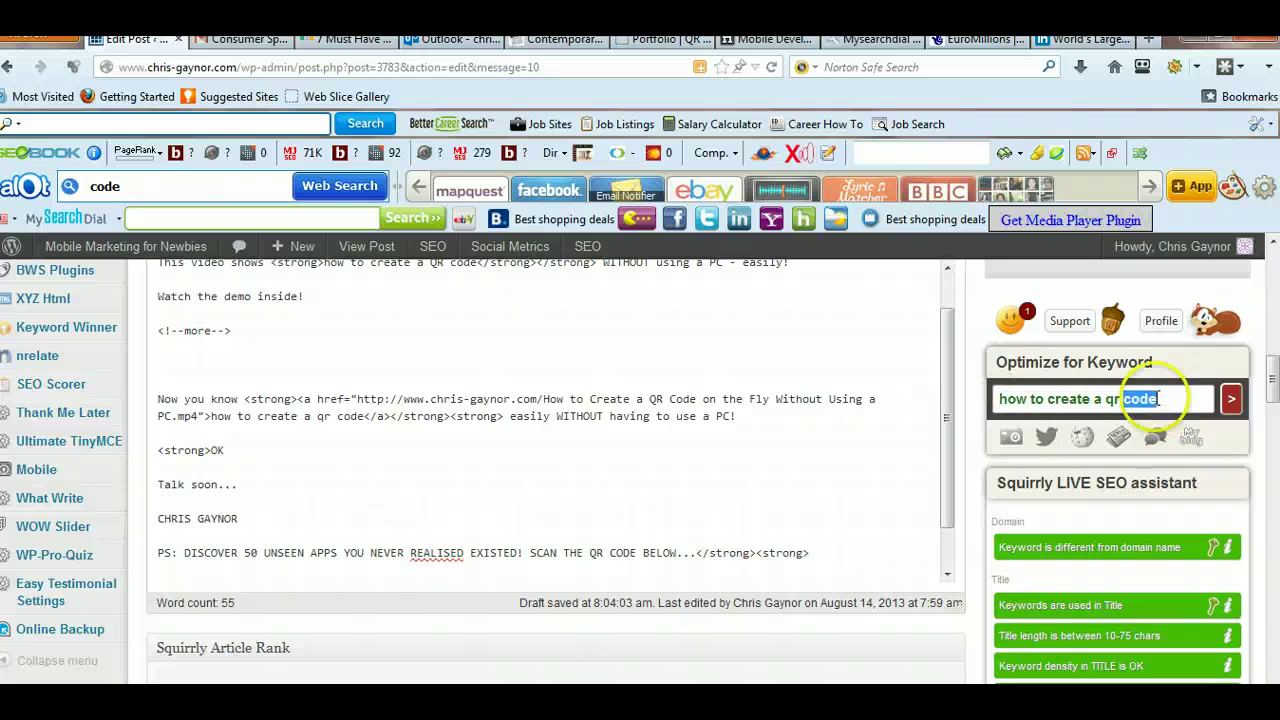
{"action": "scroll", "coordinate": [965, 372], "scroll_direction": "down", "scroll_amount": 5}
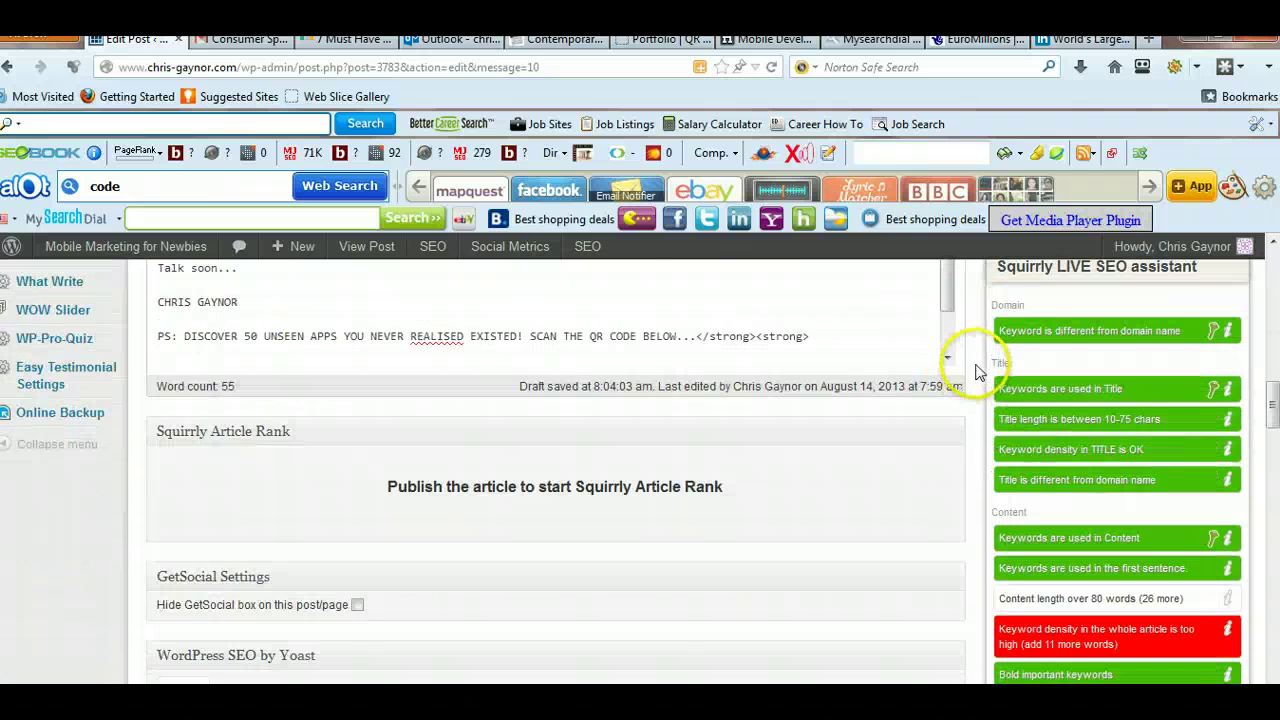
Step: Compare the post's HTML body and Optimize for Keyword phrase with the Domain, Title and Content checks in the Squirrly LIVE SEO assistant
{"action": "scroll", "coordinate": [978, 368], "scroll_direction": "up", "scroll_amount": 5}
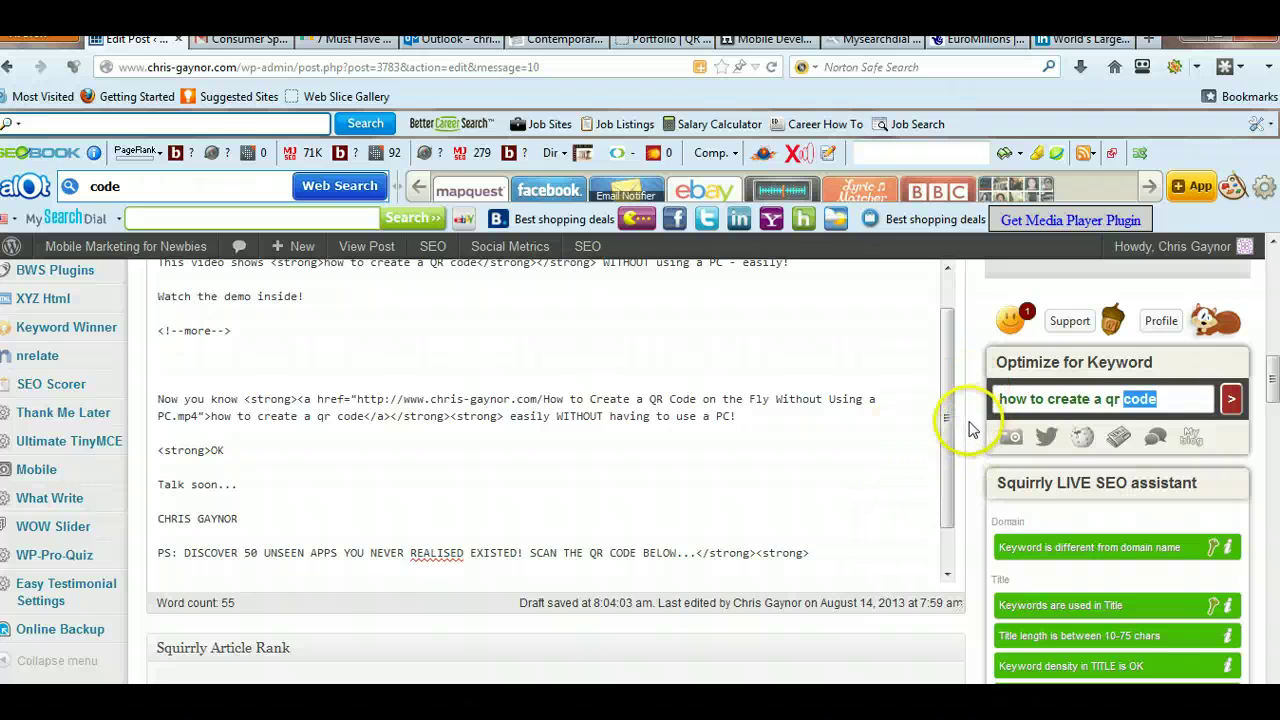
{"action": "scroll", "coordinate": [968, 430], "scroll_direction": "down", "scroll_amount": 2}
{"action": "scroll", "coordinate": [966, 418], "scroll_direction": "down", "scroll_amount": 2}
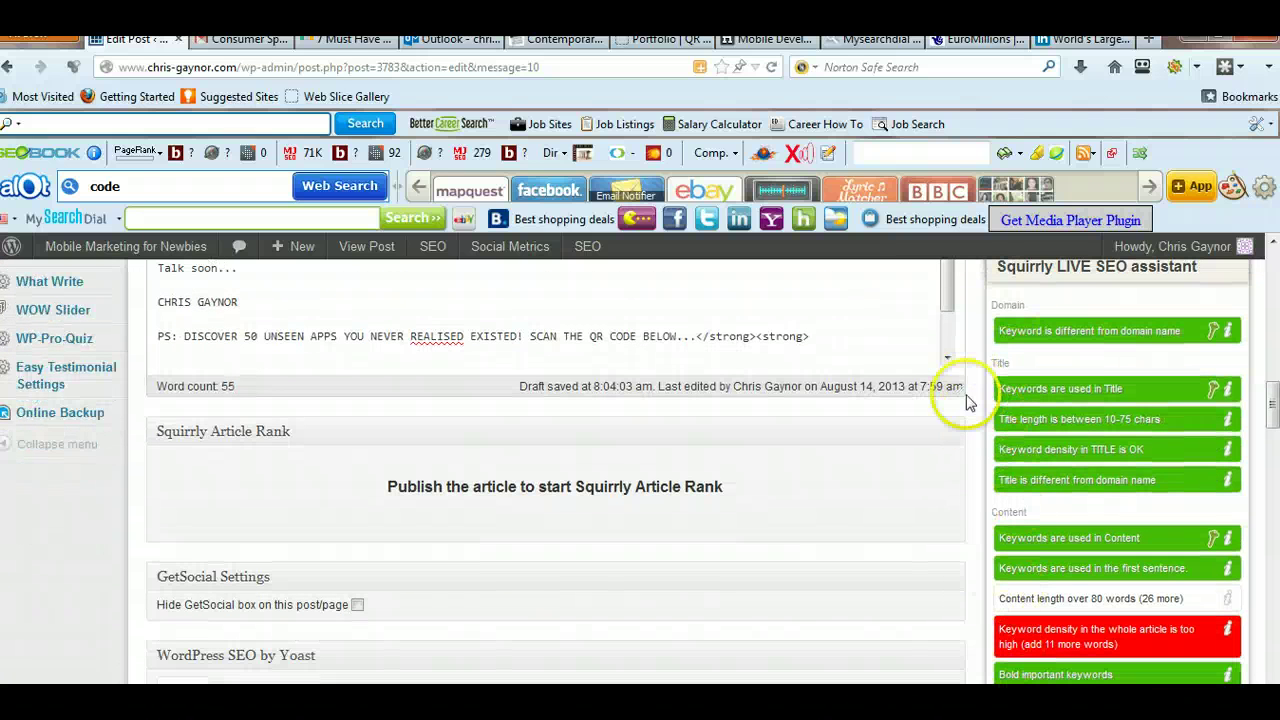
{"action": "scroll", "coordinate": [970, 346], "scroll_direction": "up", "scroll_amount": 5}
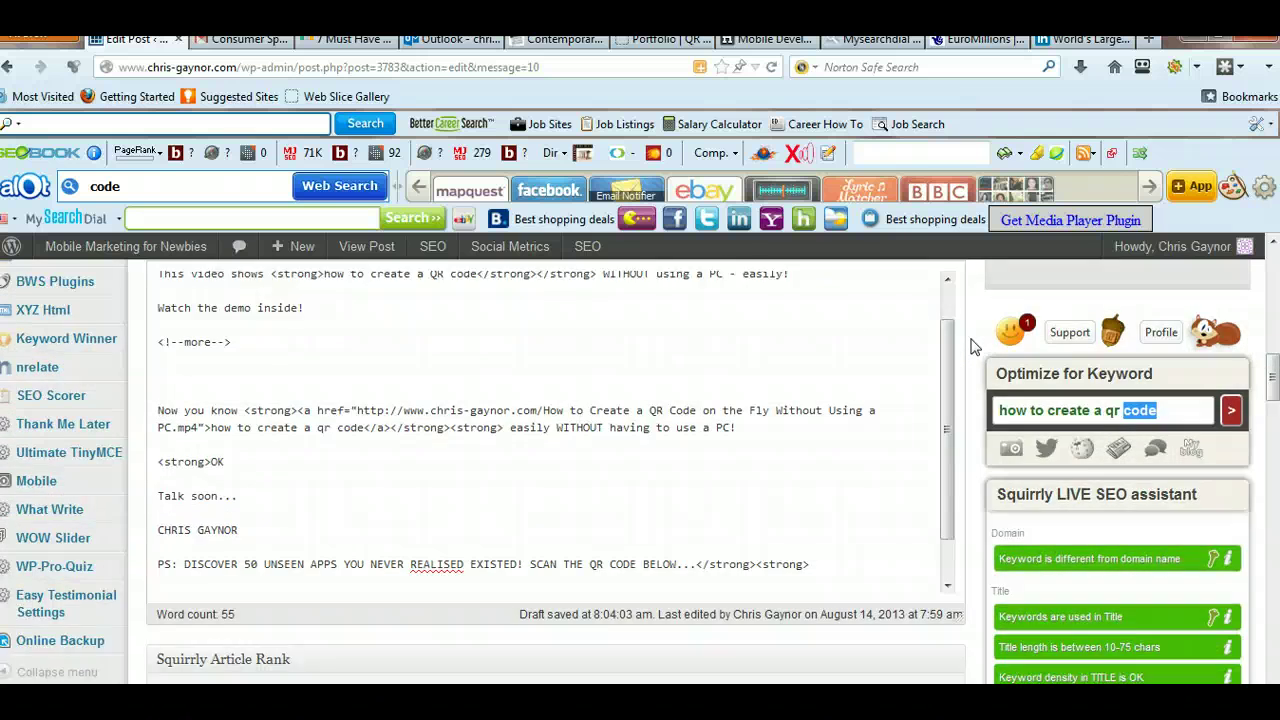
{"action": "scroll", "coordinate": [970, 346], "scroll_direction": "down", "scroll_amount": 9}
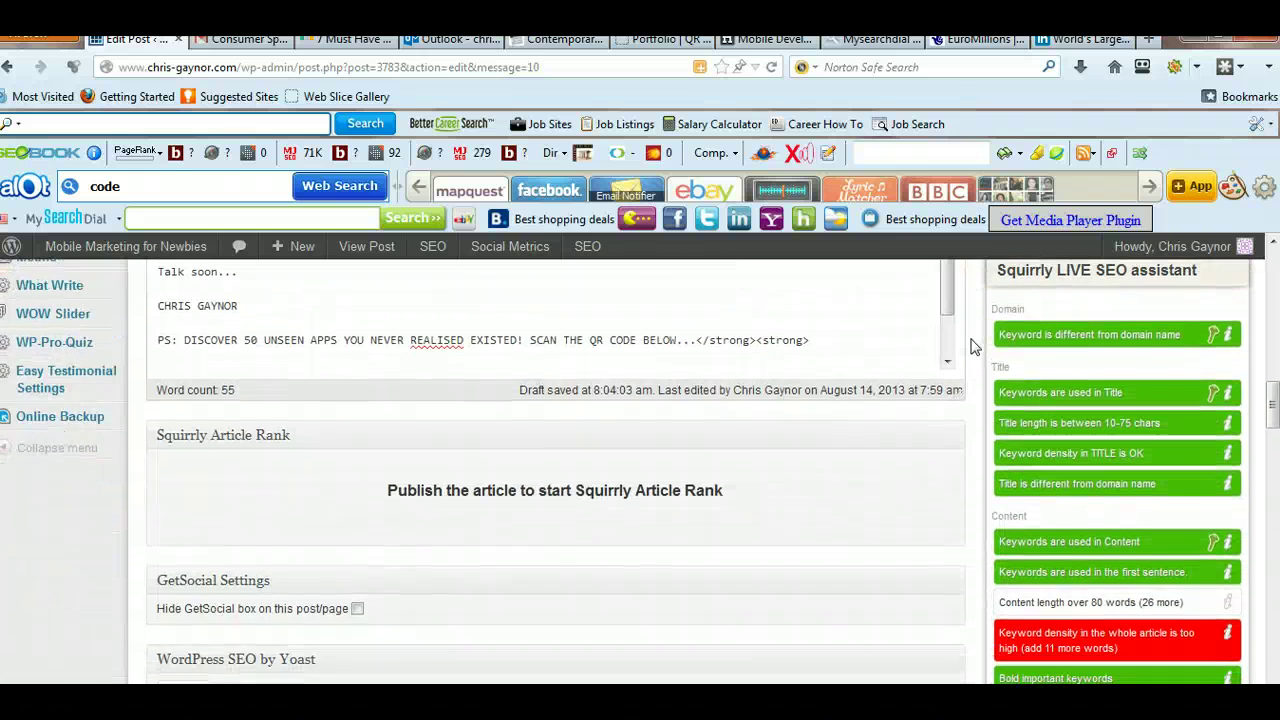
Step: Examine the snippet preview, Focus Keyword, SEO Title and Meta Description in the post's WordPress SEO by Yoast General settings
{"action": "scroll", "coordinate": [972, 346], "scroll_direction": "down", "scroll_amount": 4}
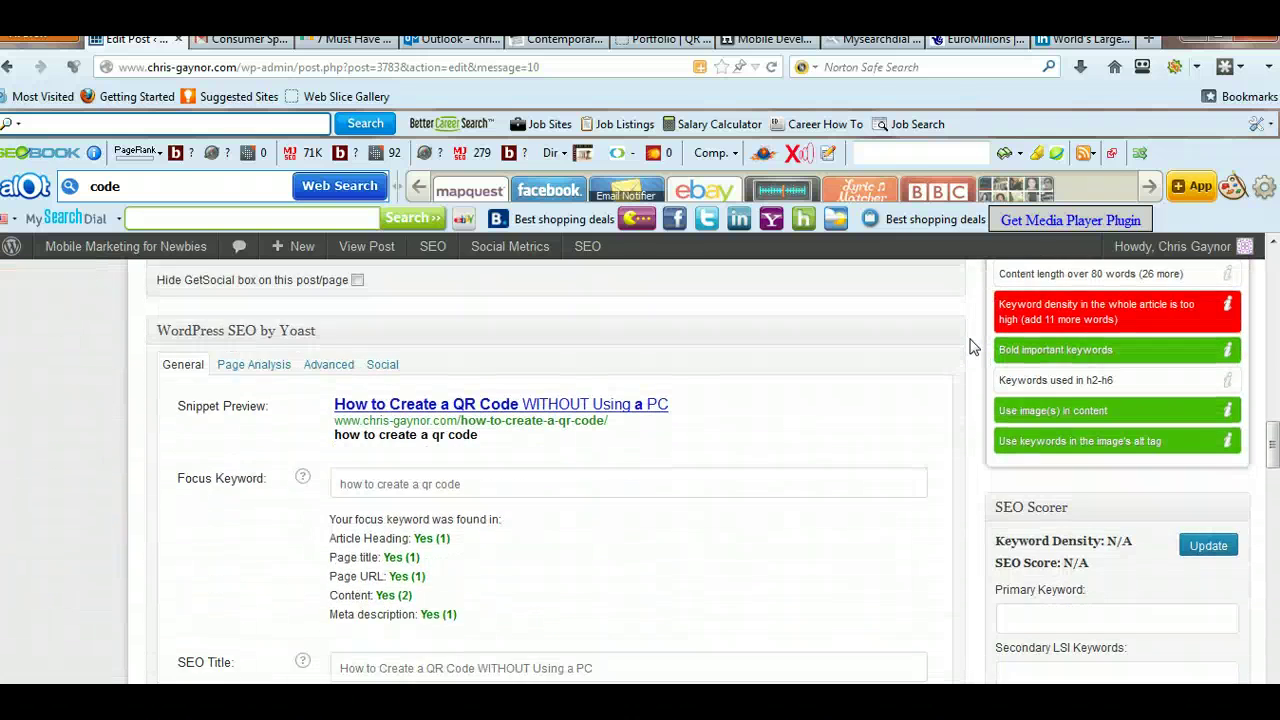
{"action": "scroll", "coordinate": [970, 346], "scroll_direction": "up", "scroll_amount": 2}
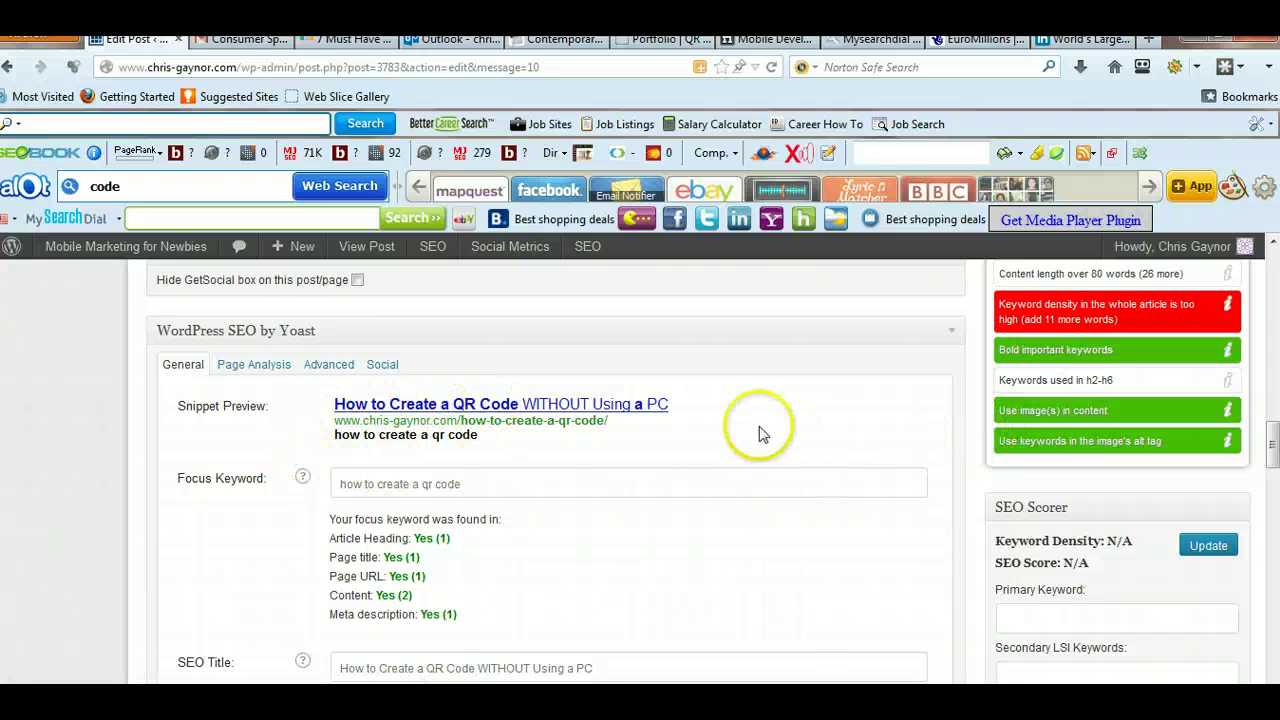
{"action": "scroll", "coordinate": [447, 460], "scroll_direction": "down", "scroll_amount": 2}
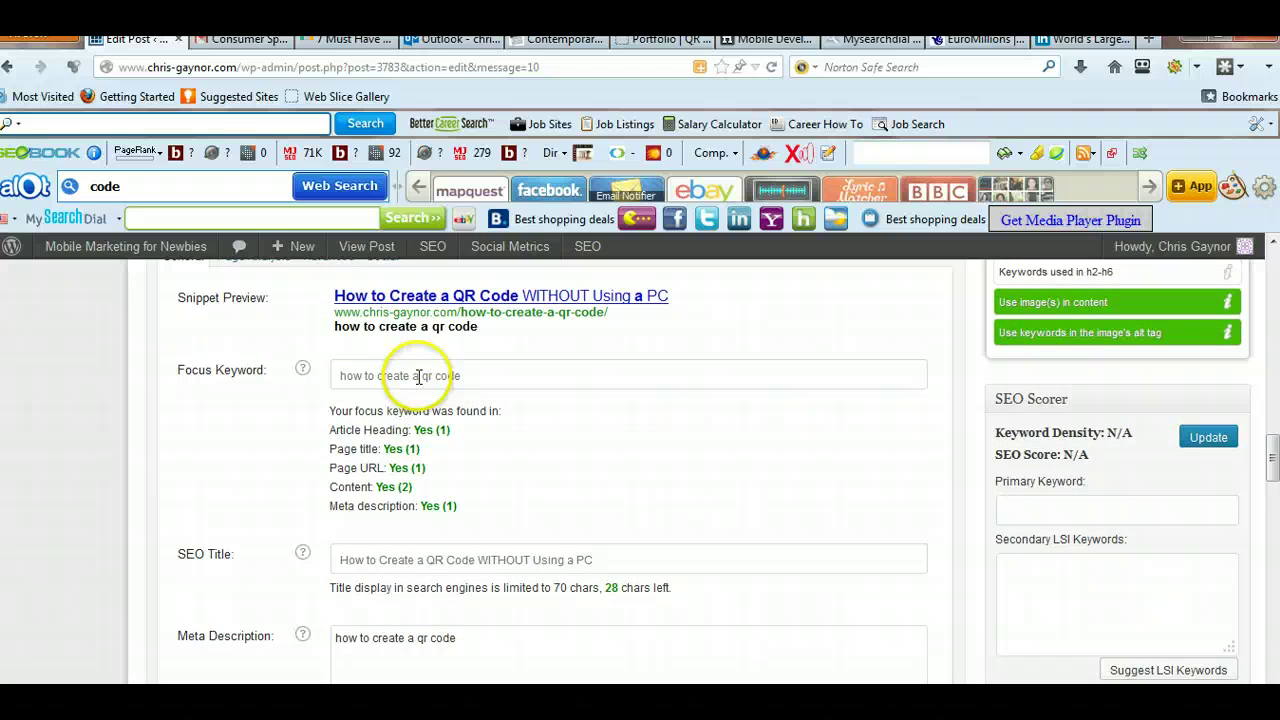
{"action": "left_click", "coordinate": [485, 373]}
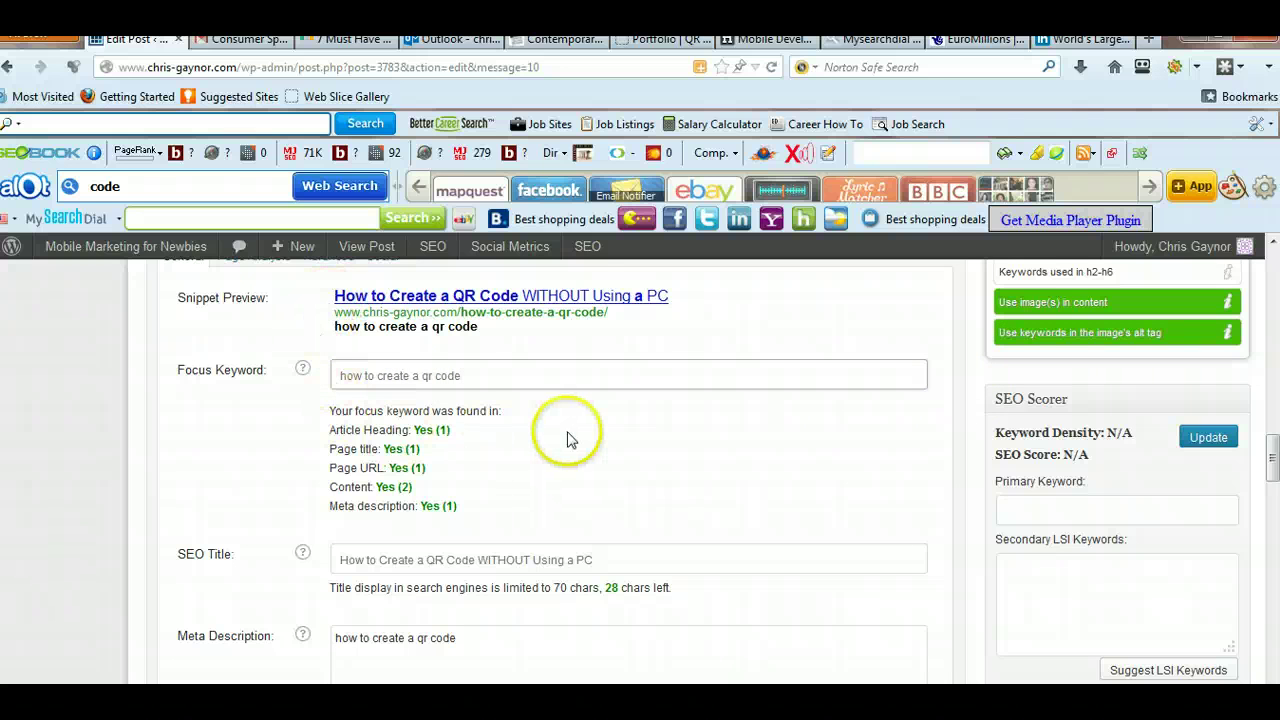
{"action": "scroll", "coordinate": [566, 434], "scroll_direction": "down", "scroll_amount": 2}
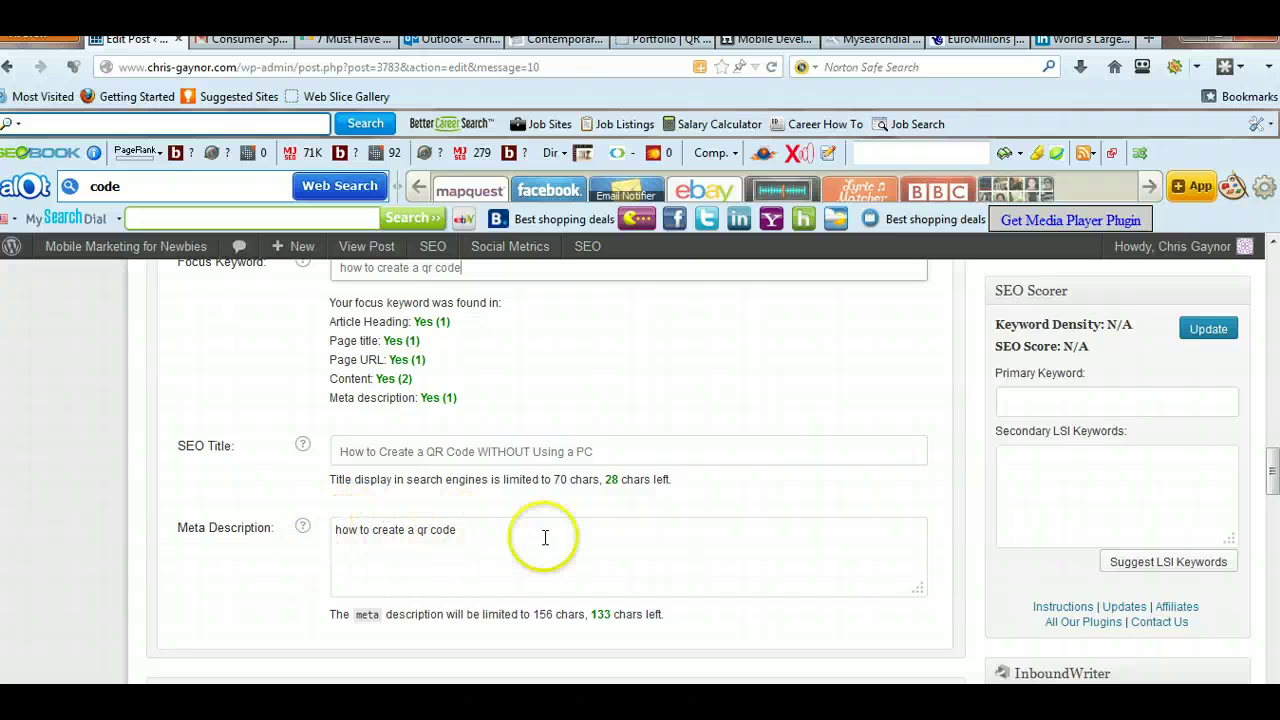
{"action": "scroll", "coordinate": [960, 524], "scroll_direction": "down", "scroll_amount": 4}
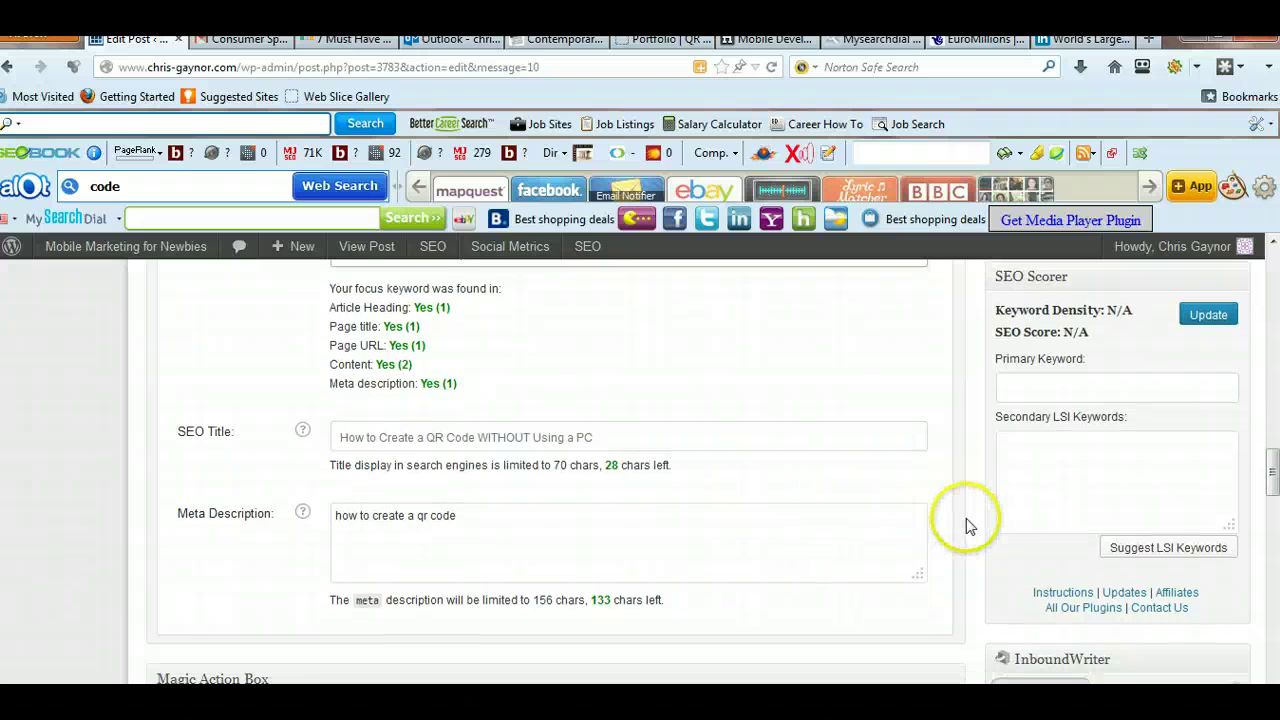
Step: Review Yoast's Focus Keyword field and the list of places where the keyword was found, alongside the snippet preview
{"action": "scroll", "coordinate": [975, 510], "scroll_direction": "up", "scroll_amount": 4}
{"action": "scroll", "coordinate": [977, 509], "scroll_direction": "up", "scroll_amount": 4}
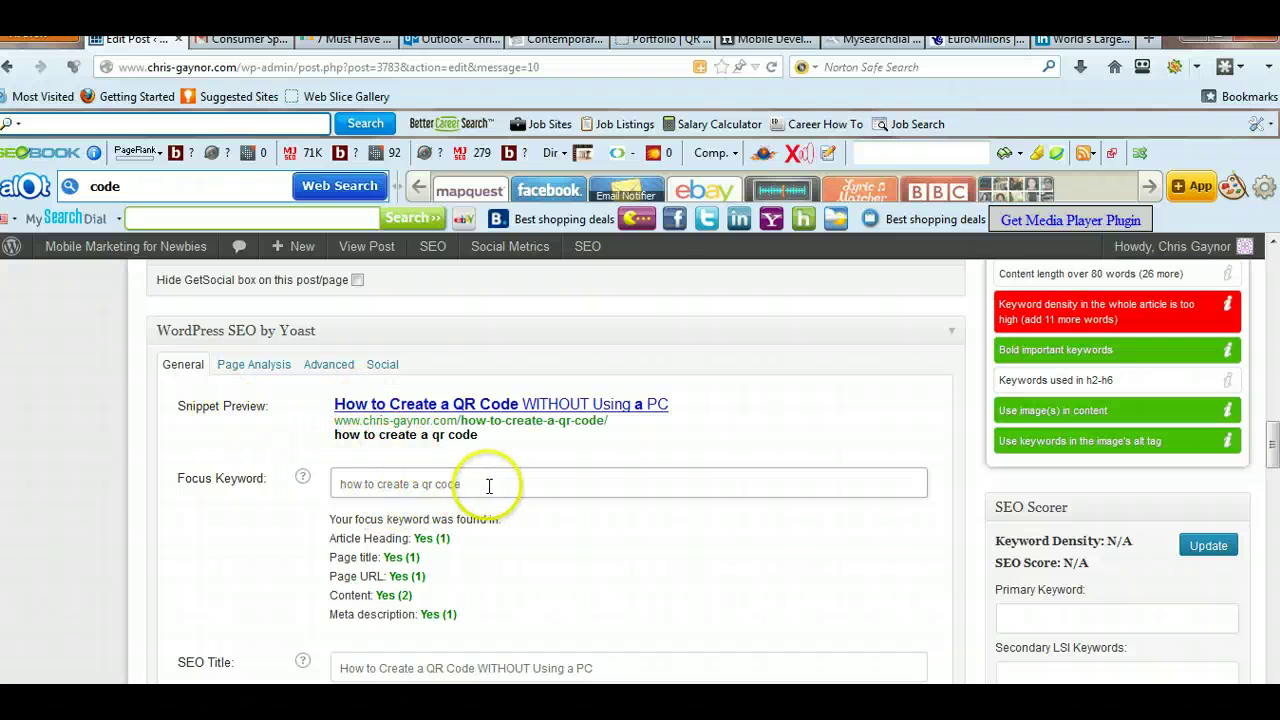
{"action": "scroll", "coordinate": [945, 512], "scroll_direction": "down", "scroll_amount": 2}
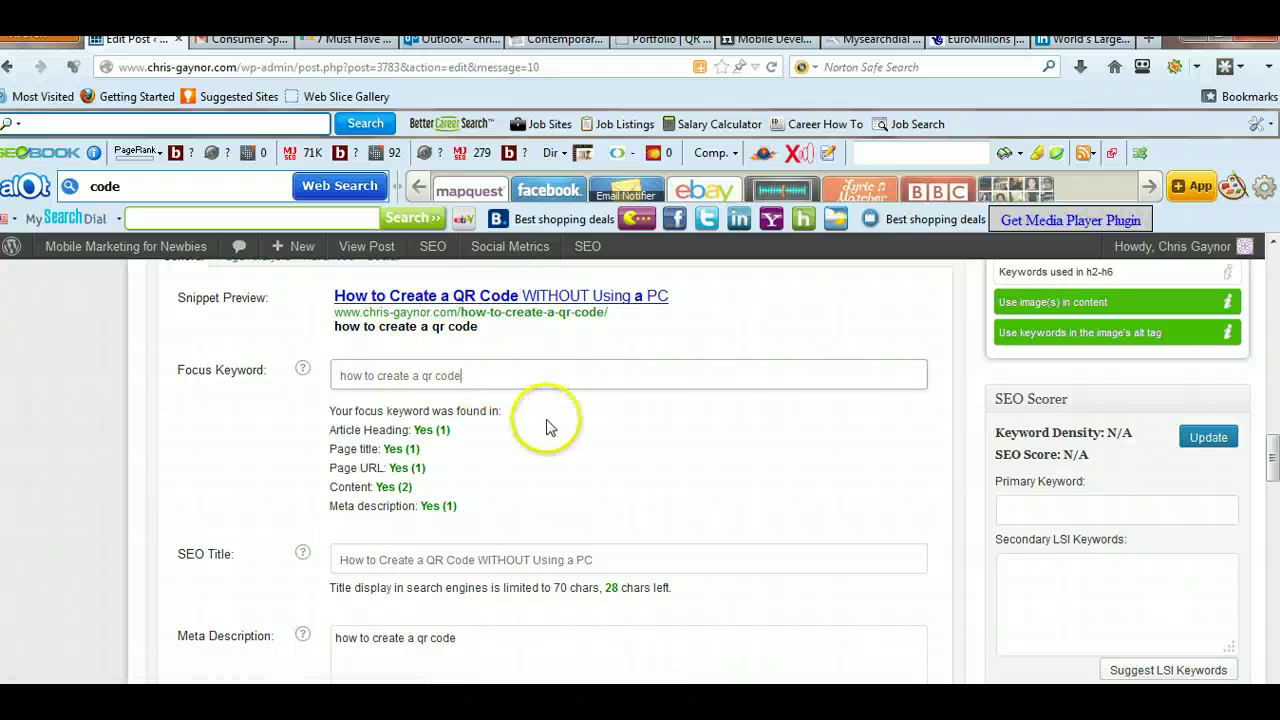
{"action": "left_click", "coordinate": [629, 380]}
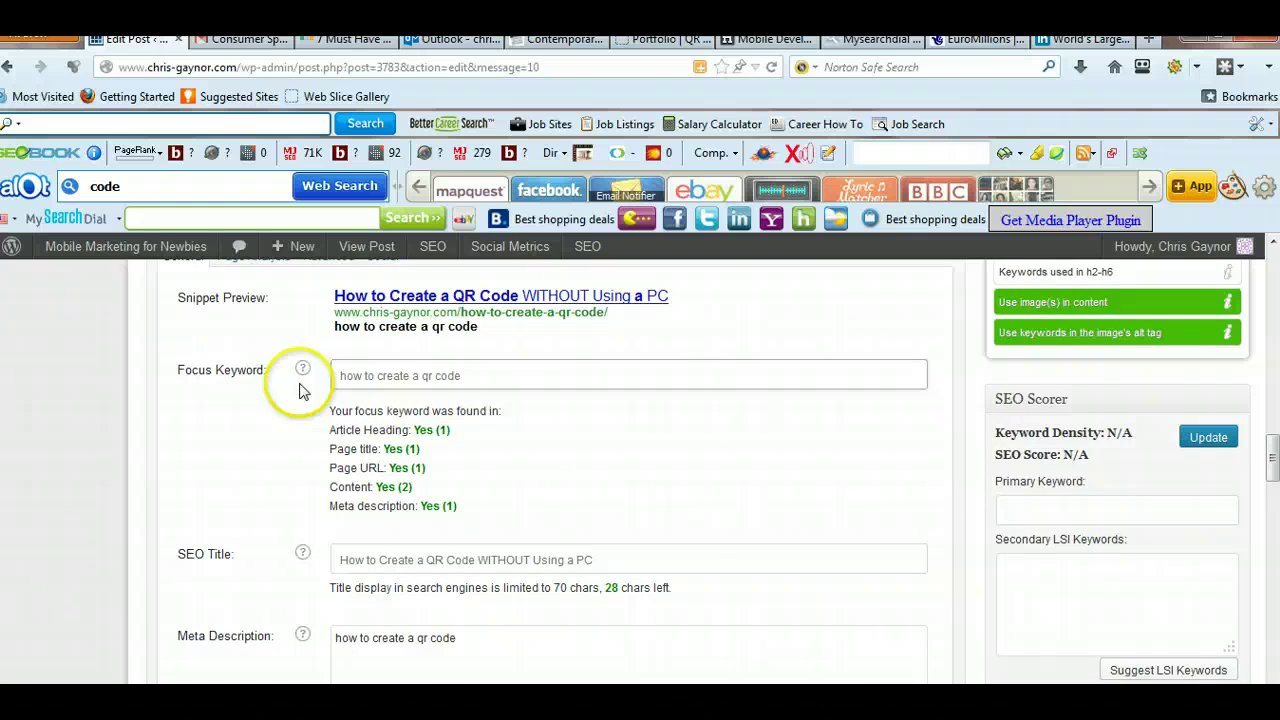
{"action": "scroll", "coordinate": [254, 390], "scroll_direction": "up", "scroll_amount": 2}
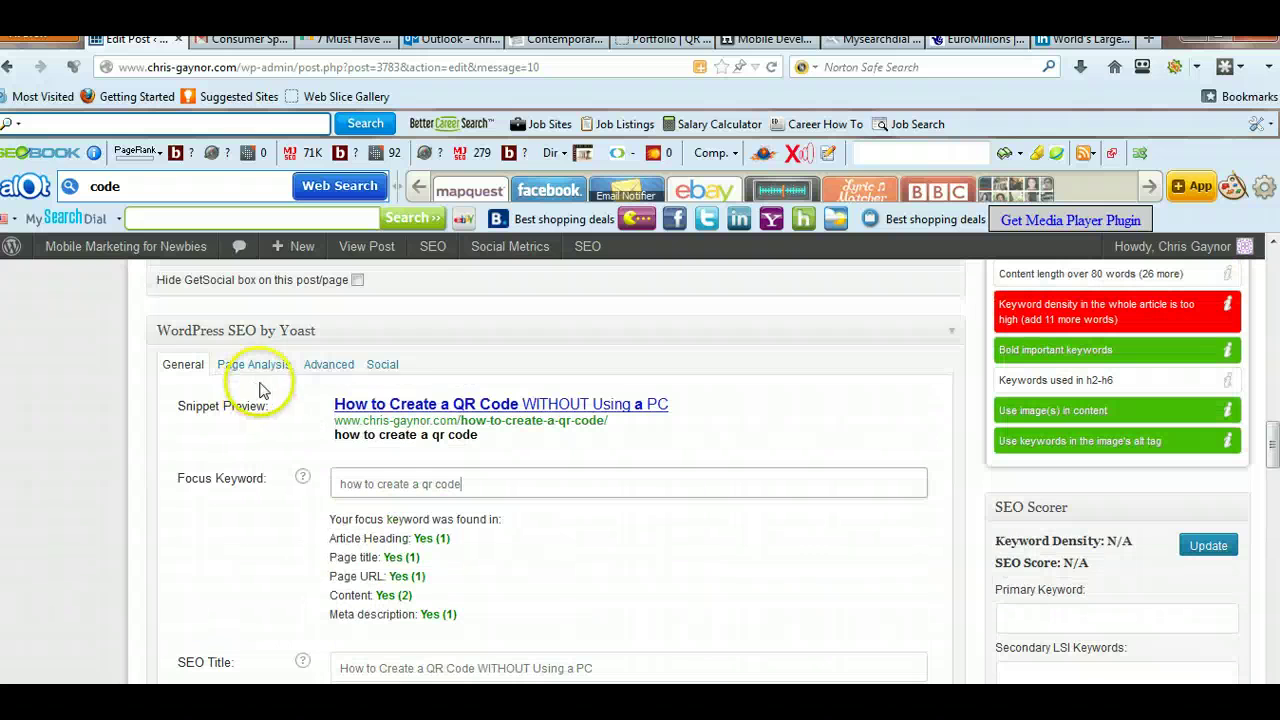
{"action": "left_click", "coordinate": [960, 418]}
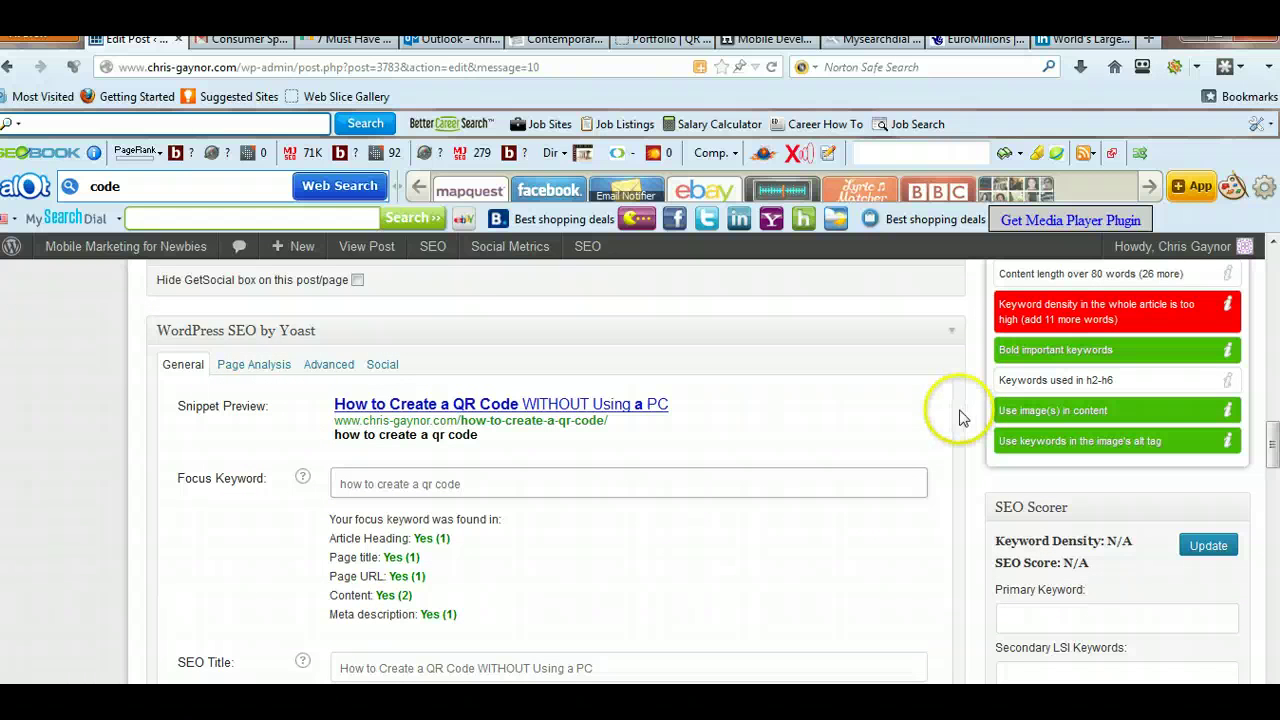
{"action": "scroll", "coordinate": [962, 416], "scroll_direction": "down", "scroll_amount": 2}
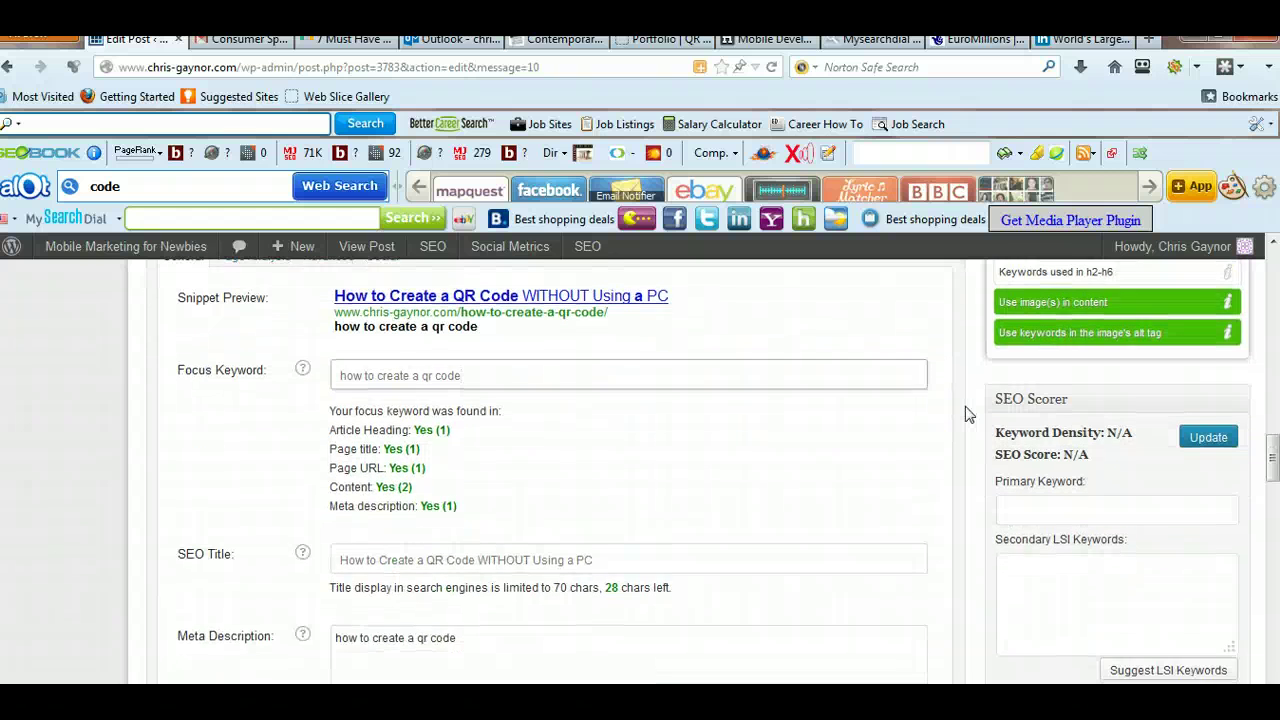
{"action": "scroll", "coordinate": [966, 413], "scroll_direction": "down", "scroll_amount": 2}
{"action": "left_click", "coordinate": [950, 402]}
Step: Compare Squirrly's Optimize for Keyword phrase and live checks with Yoast's focus keyword, SEO title and meta description
{"action": "scroll", "coordinate": [960, 405], "scroll_direction": "up", "scroll_amount": 7}
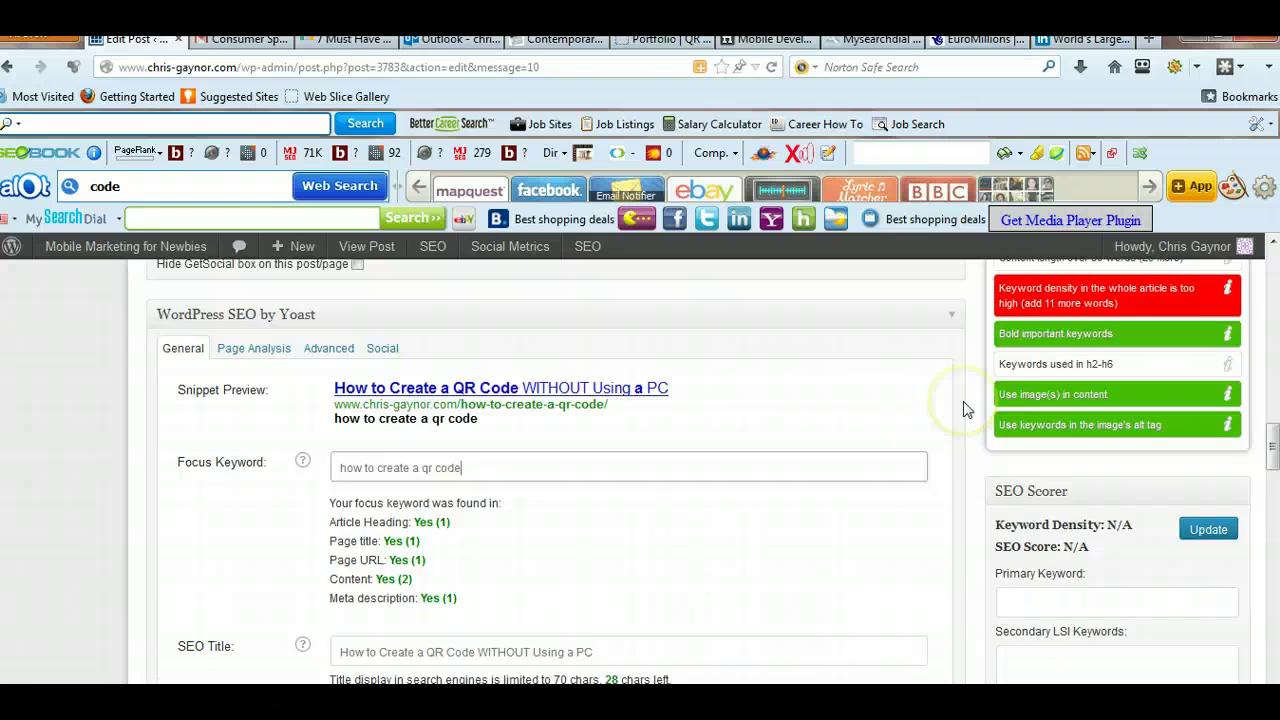
{"action": "scroll", "coordinate": [970, 400], "scroll_direction": "up", "scroll_amount": 6}
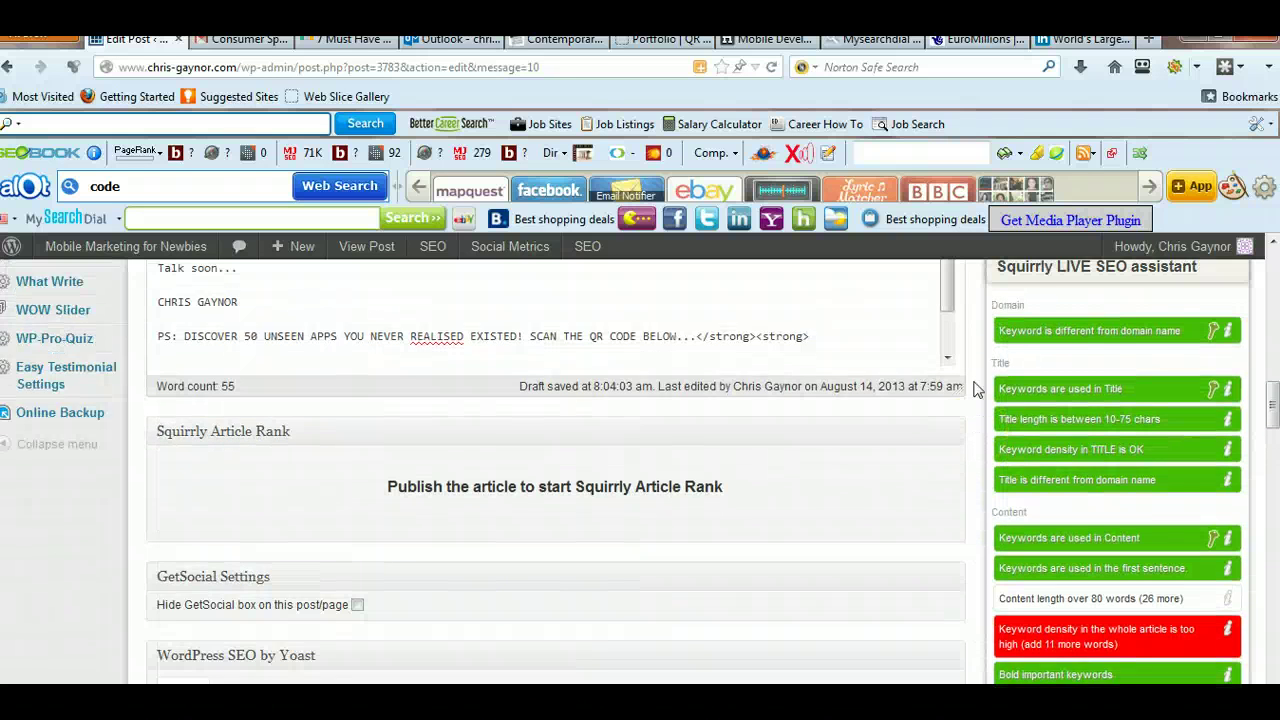
{"action": "scroll", "coordinate": [975, 388], "scroll_direction": "up", "scroll_amount": 4}
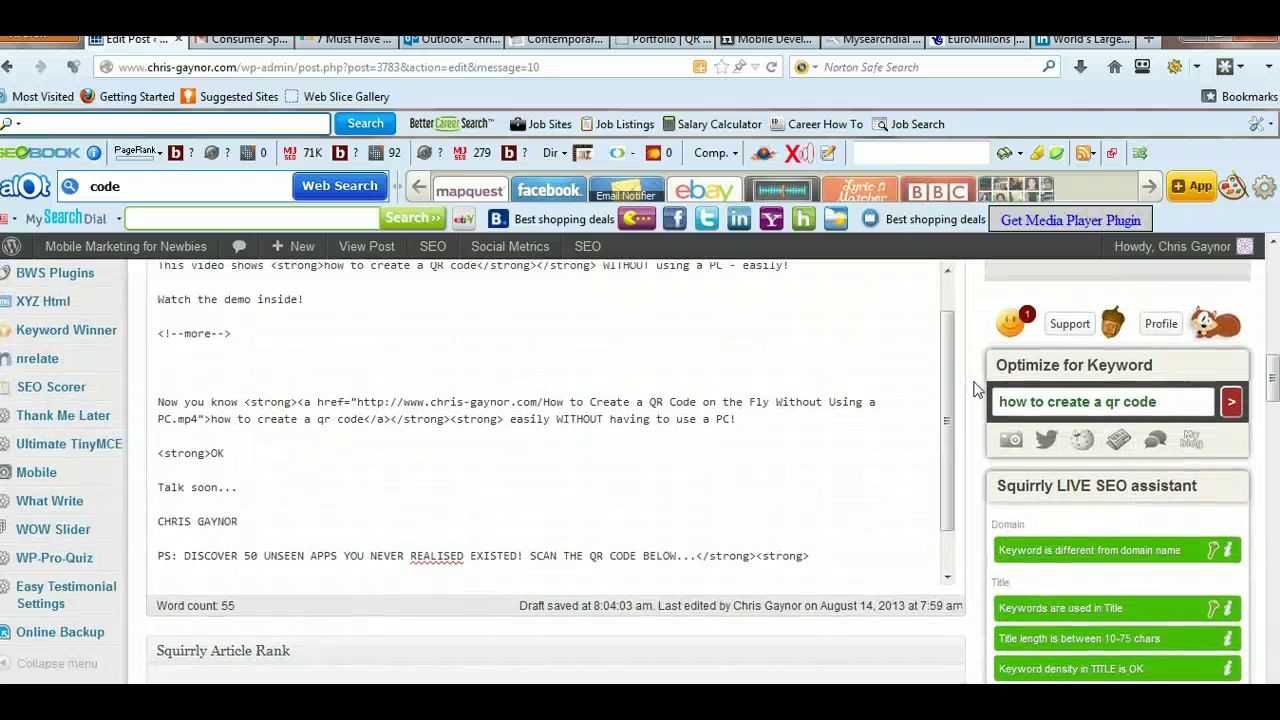
{"action": "scroll", "coordinate": [976, 389], "scroll_direction": "up", "scroll_amount": 2}
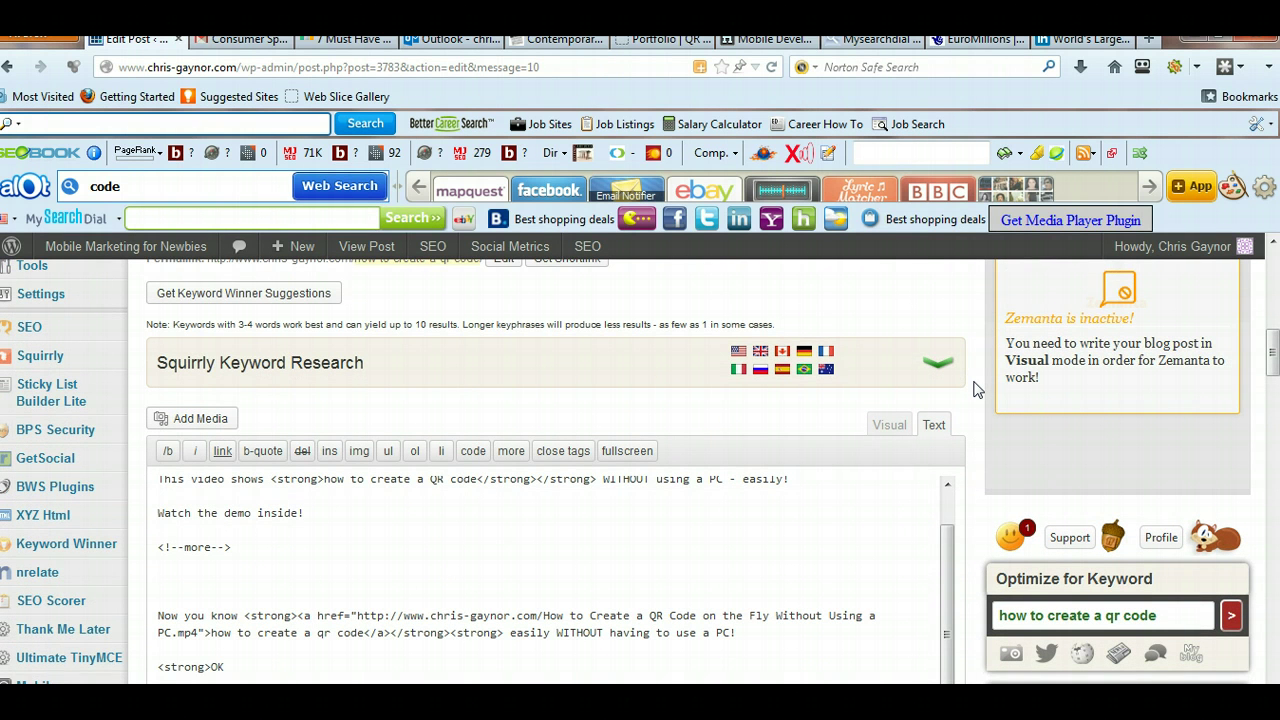
{"action": "scroll", "coordinate": [976, 389], "scroll_direction": "down", "scroll_amount": 2}
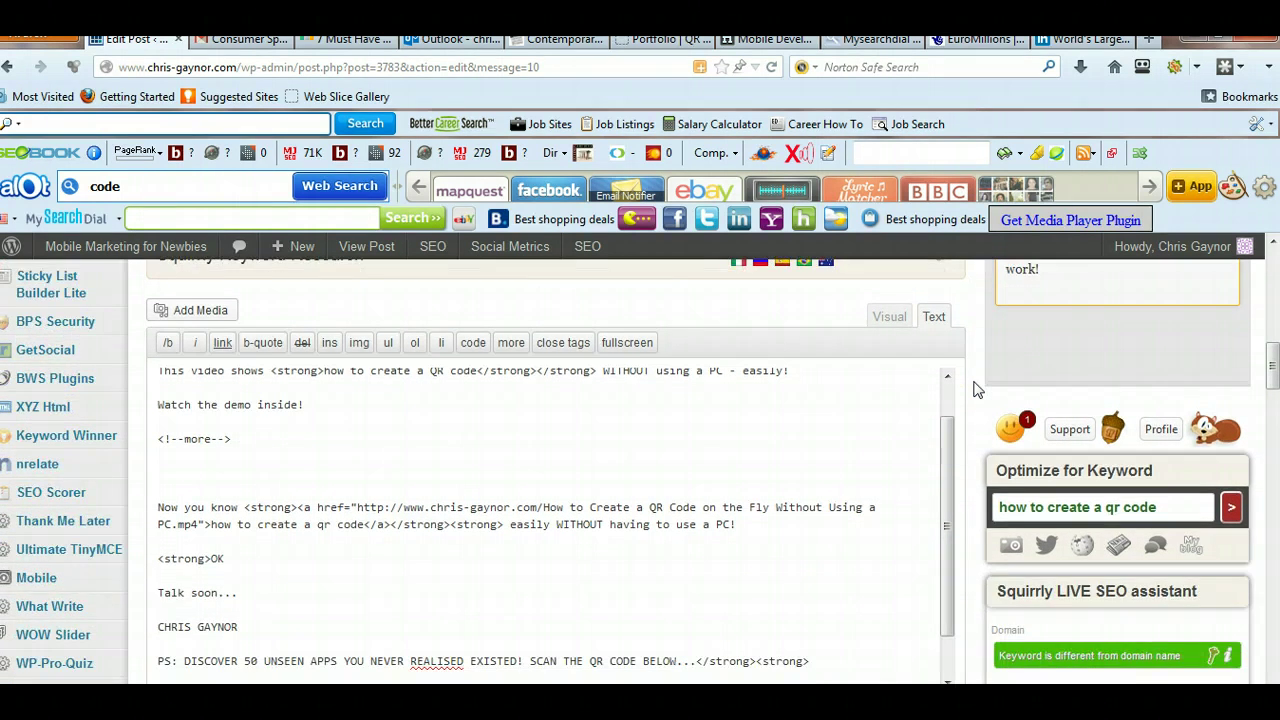
{"action": "scroll", "coordinate": [975, 388], "scroll_direction": "down", "scroll_amount": 2}
{"action": "scroll", "coordinate": [970, 386], "scroll_direction": "down", "scroll_amount": 2}
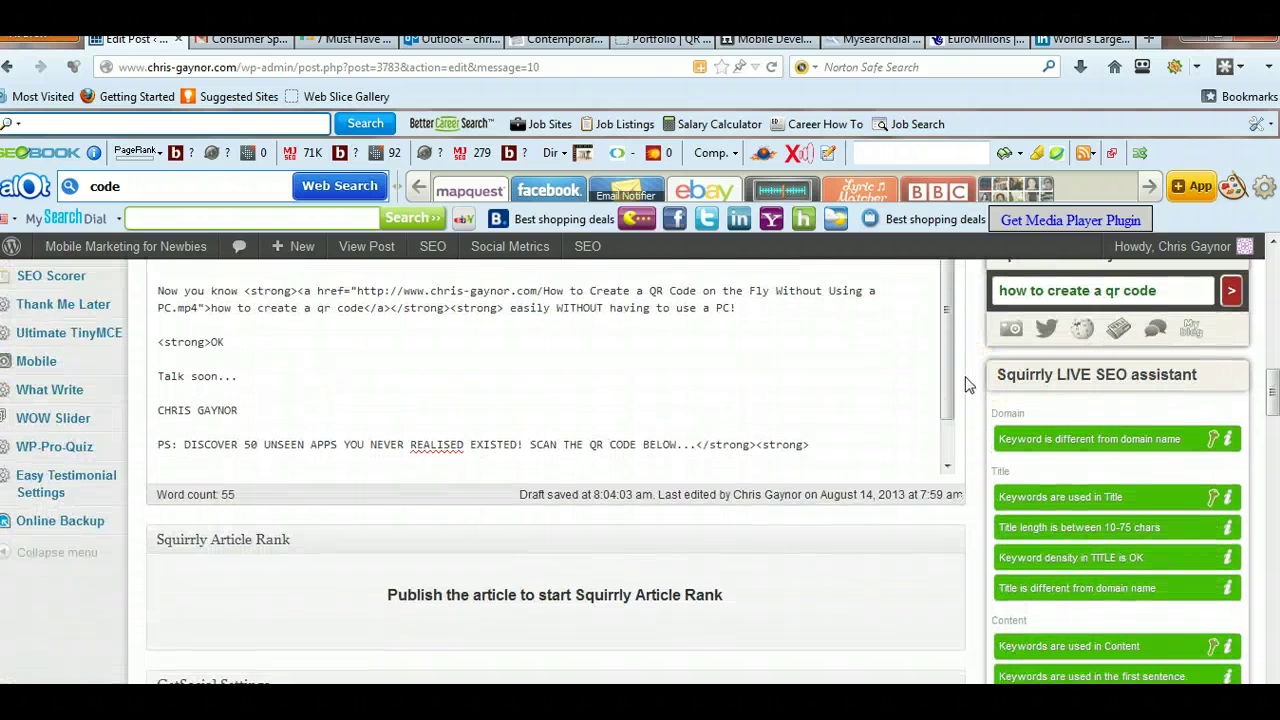
{"action": "scroll", "coordinate": [966, 385], "scroll_direction": "down", "scroll_amount": 2}
{"action": "scroll", "coordinate": [966, 385], "scroll_direction": "down", "scroll_amount": 2}
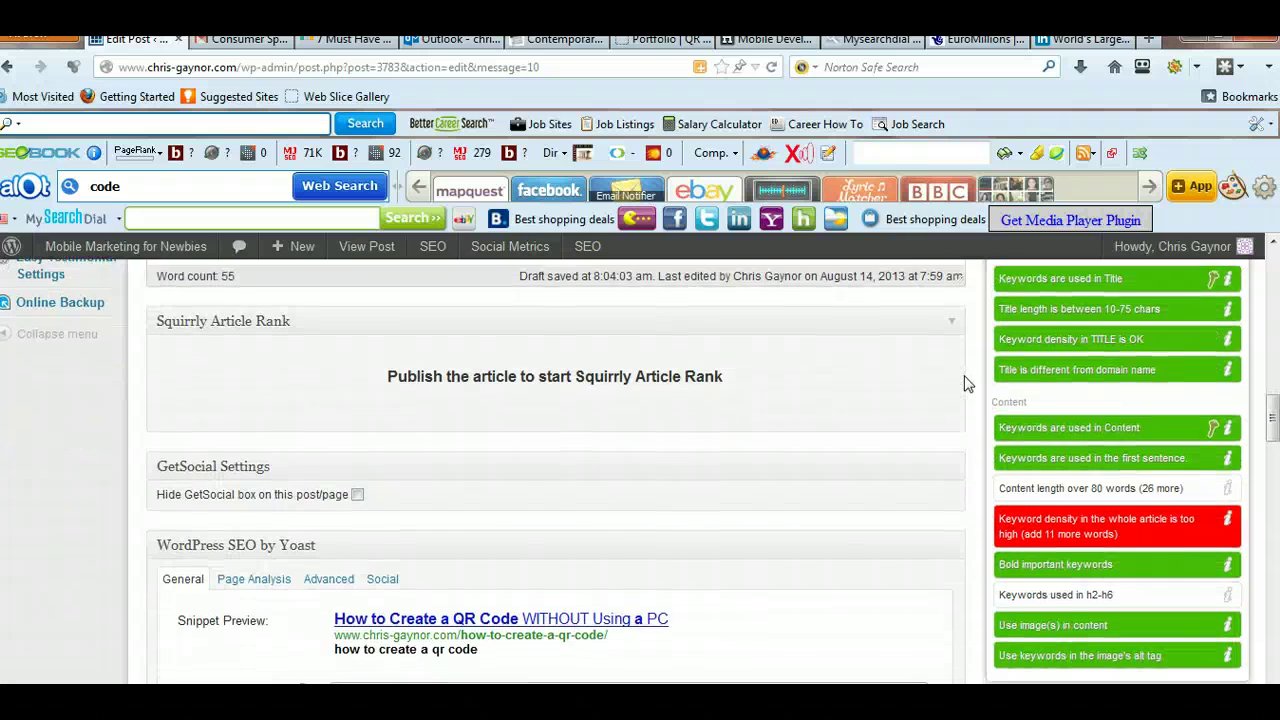
{"action": "scroll", "coordinate": [966, 385], "scroll_direction": "down", "scroll_amount": 2}
{"action": "scroll", "coordinate": [966, 385], "scroll_direction": "down", "scroll_amount": 4}
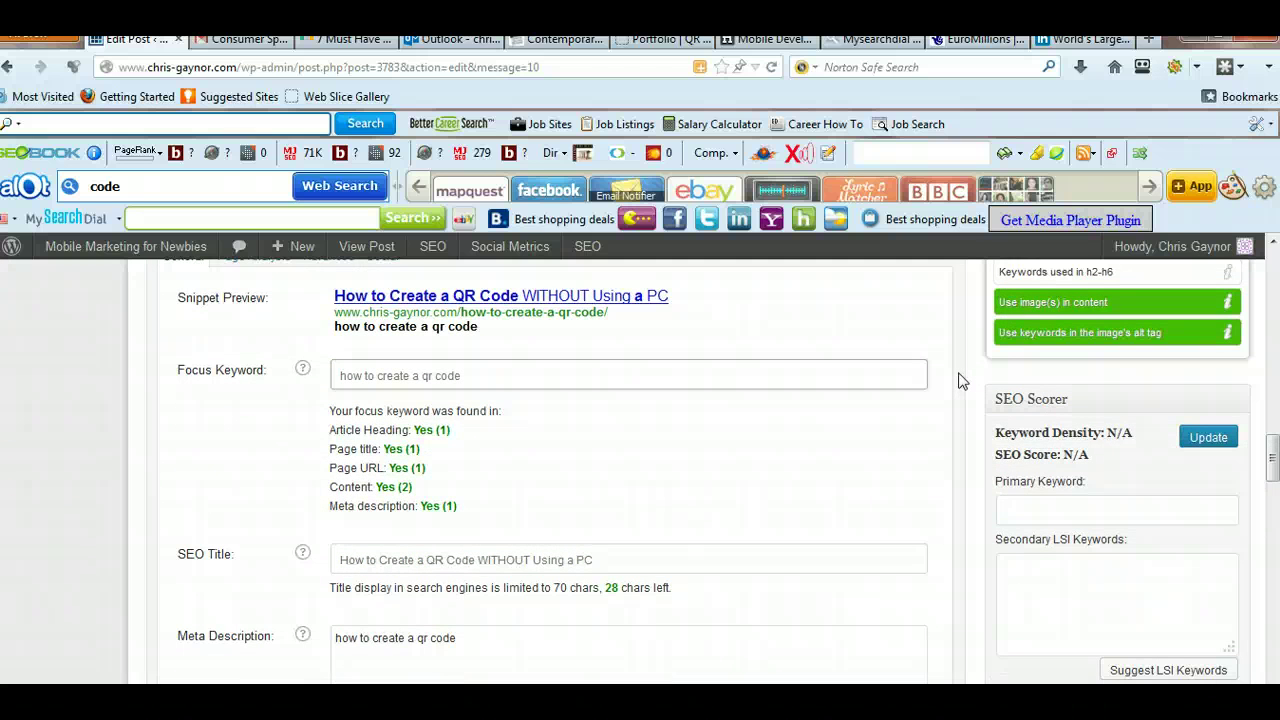
{"action": "scroll", "coordinate": [960, 381], "scroll_direction": "down", "scroll_amount": 2}
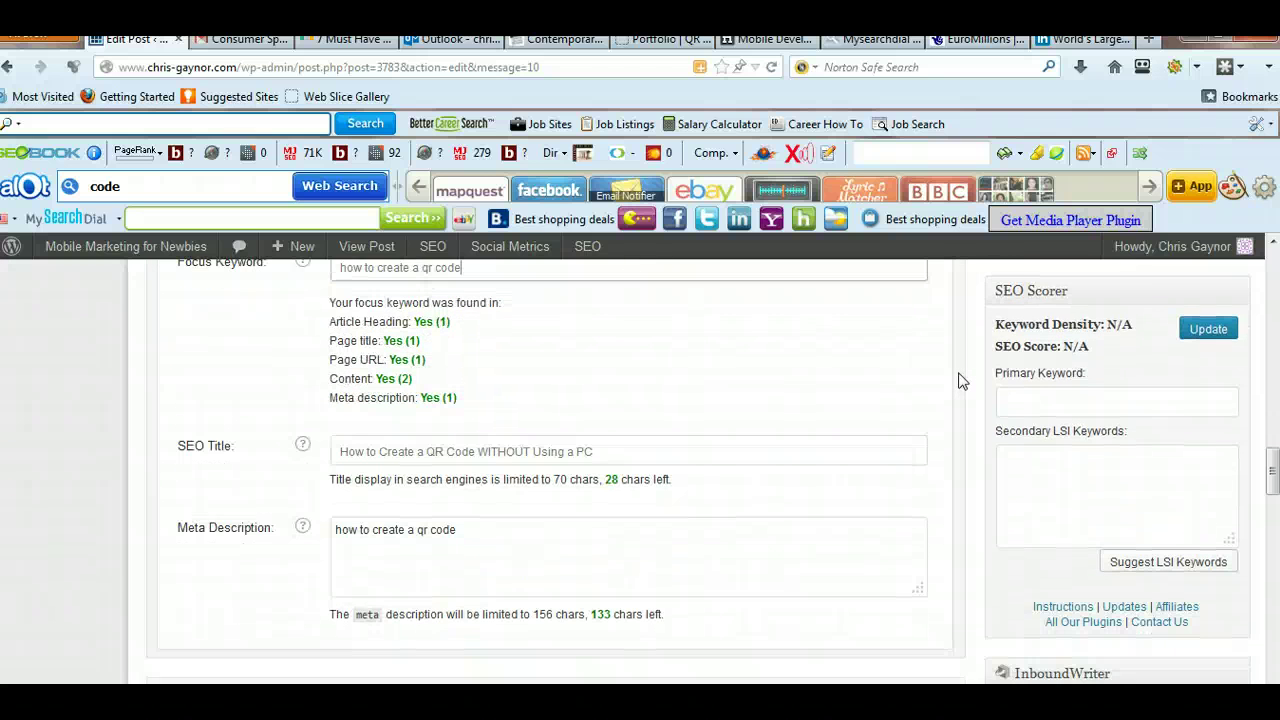
Step: Recheck the post body and Squirrly's title and content criteria against Yoast's snippet preview and focus keyword results
{"action": "scroll", "coordinate": [958, 379], "scroll_direction": "up", "scroll_amount": 6}
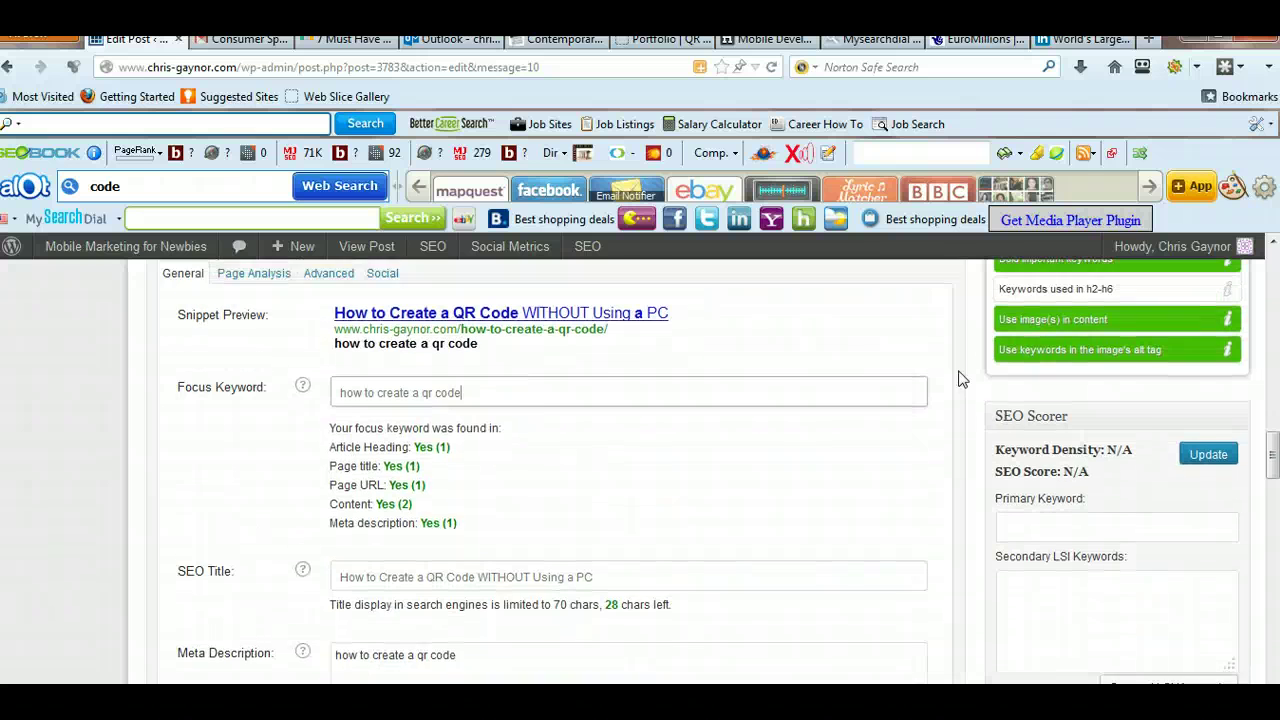
{"action": "scroll", "coordinate": [966, 375], "scroll_direction": "up", "scroll_amount": 4}
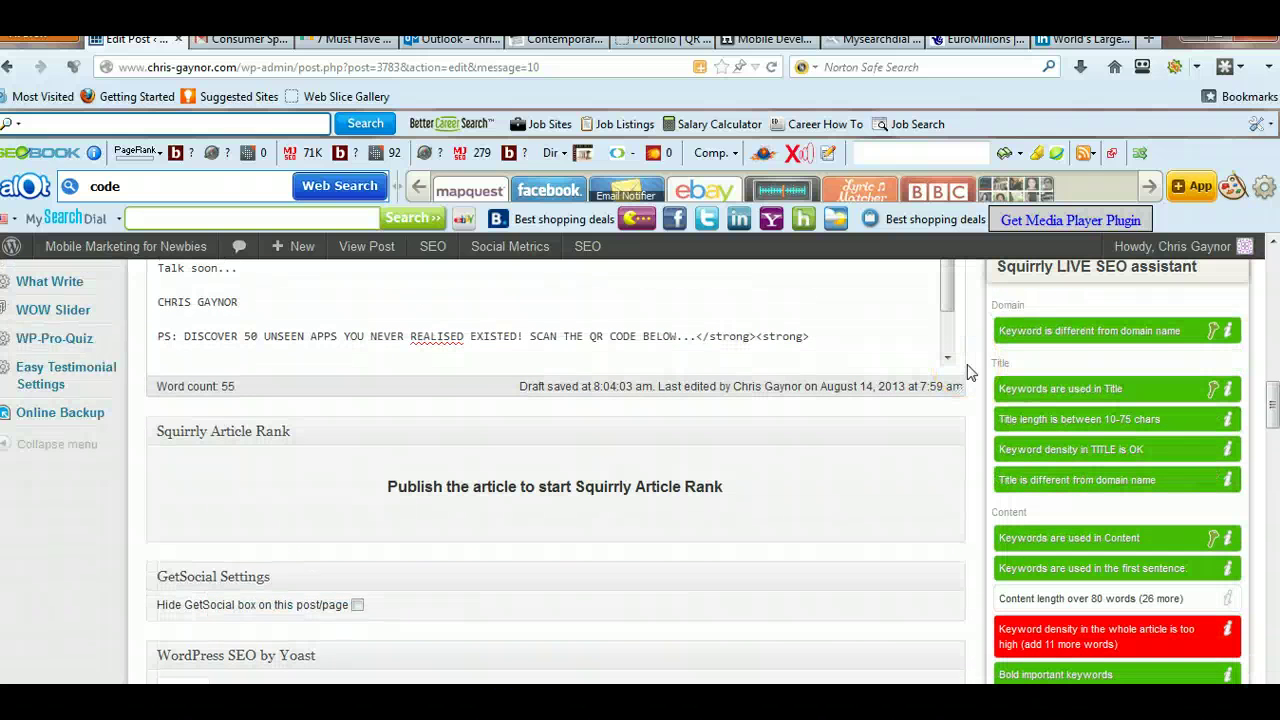
{"action": "scroll", "coordinate": [967, 372], "scroll_direction": "up", "scroll_amount": 4}
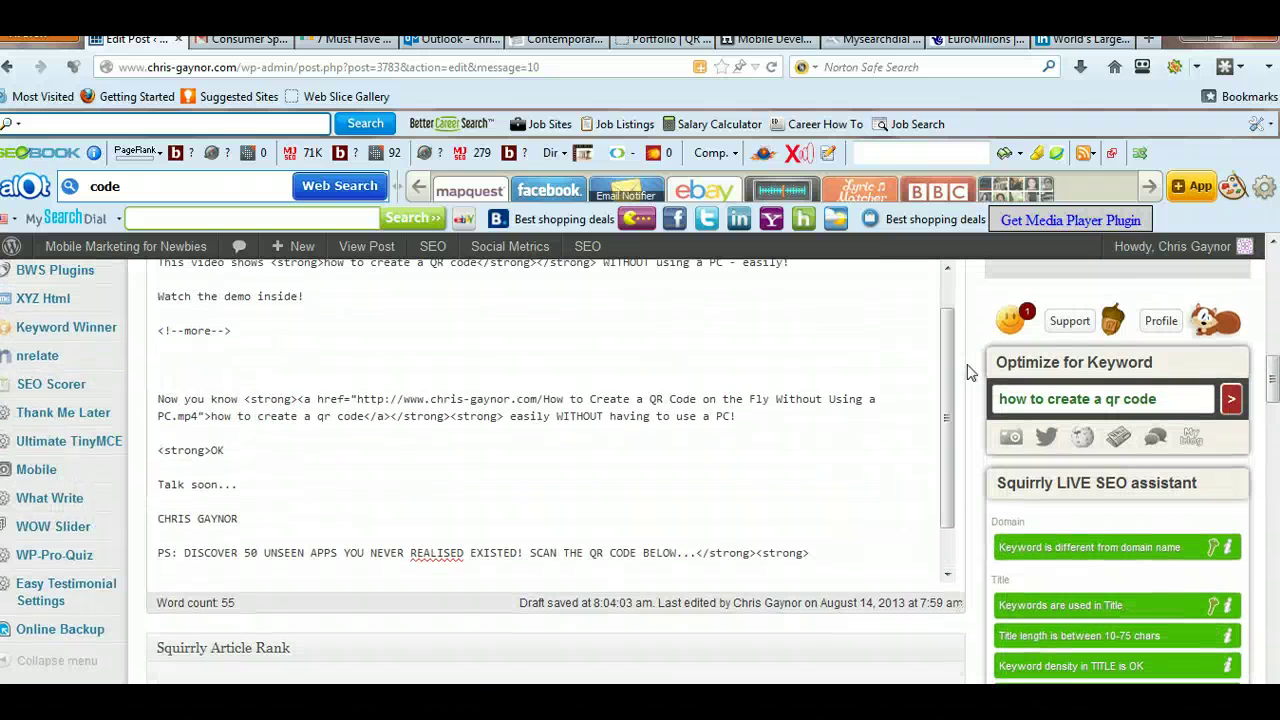
{"action": "scroll", "coordinate": [967, 372], "scroll_direction": "up", "scroll_amount": 2}
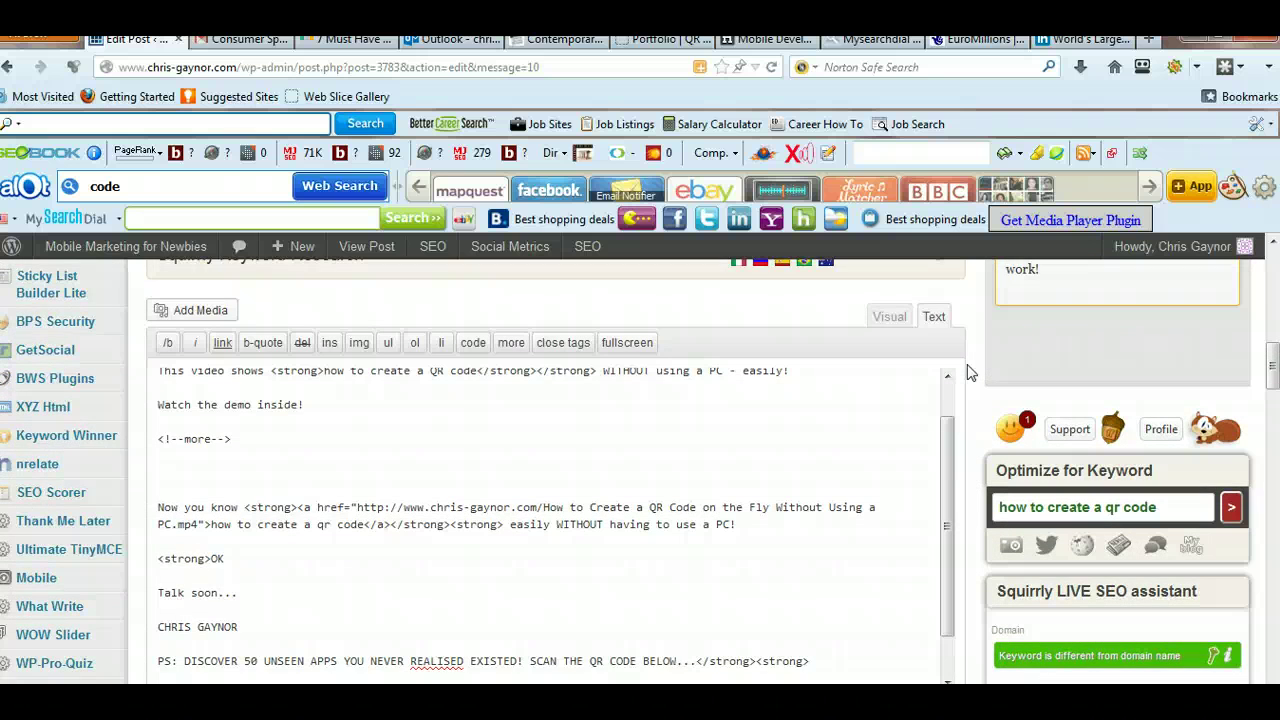
{"action": "scroll", "coordinate": [967, 372], "scroll_direction": "down", "scroll_amount": 2}
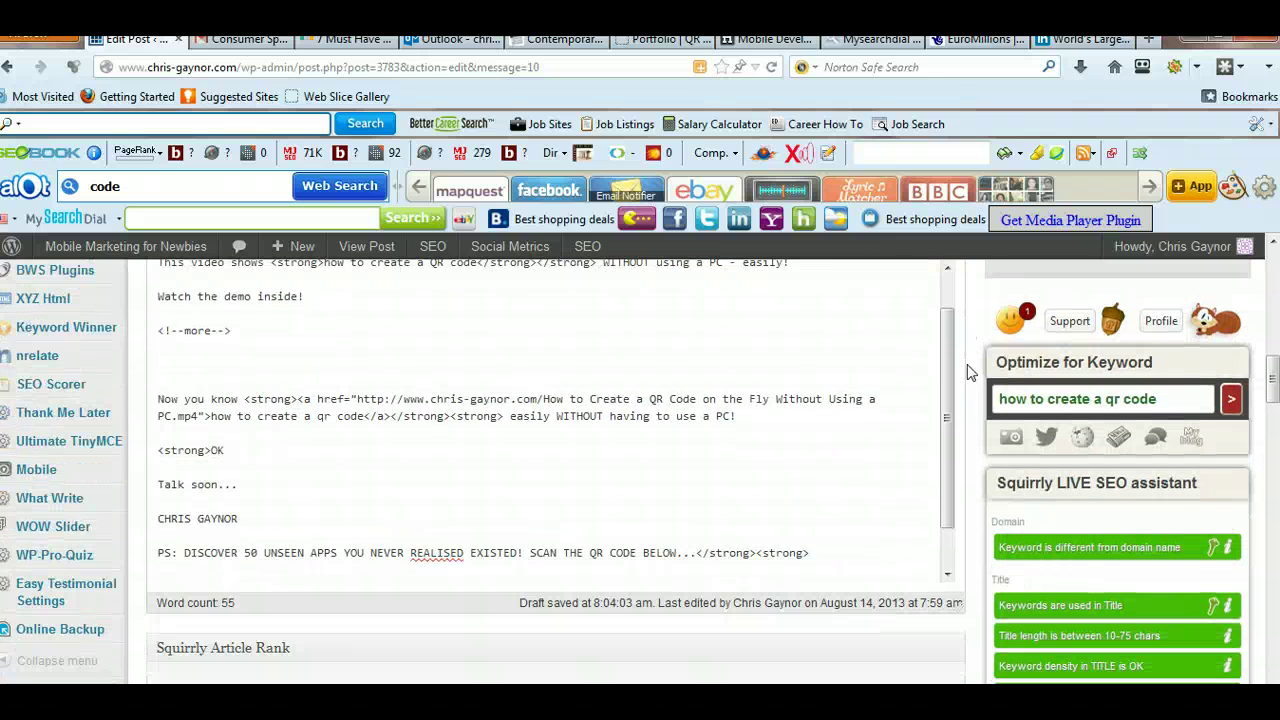
{"action": "scroll", "coordinate": [967, 372], "scroll_direction": "down", "scroll_amount": 5}
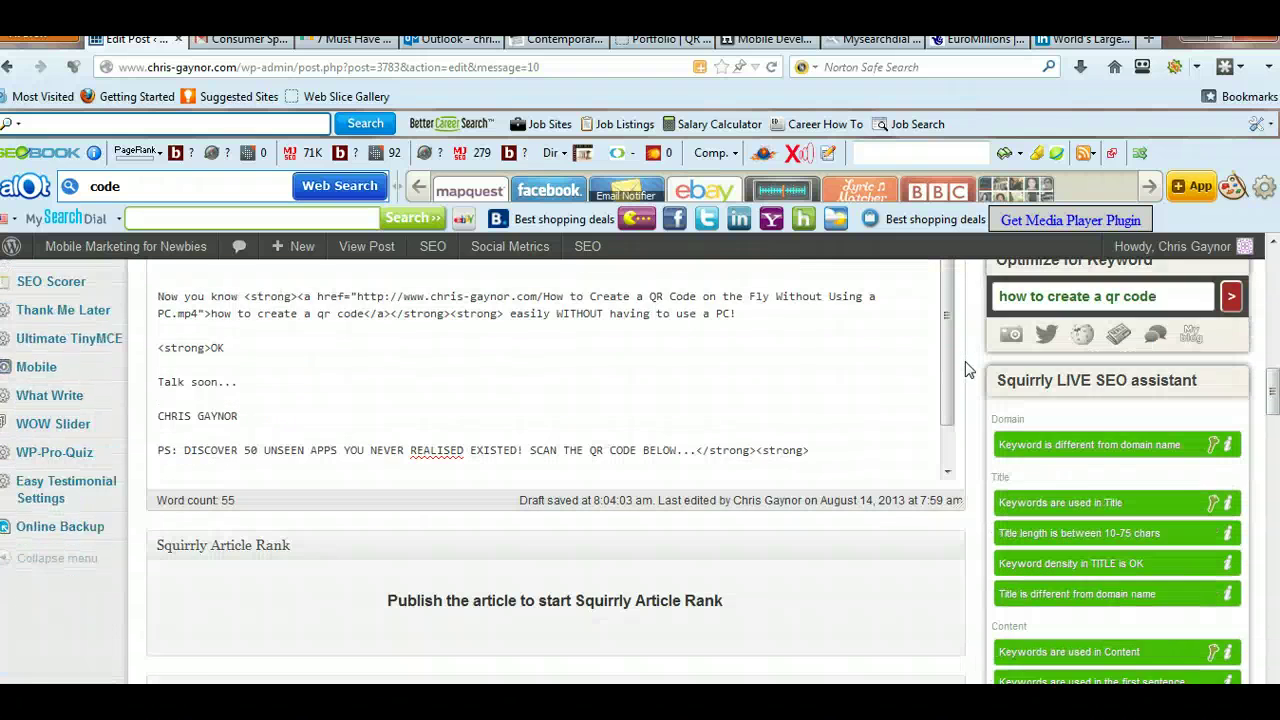
{"action": "scroll", "coordinate": [965, 466], "scroll_direction": "down", "scroll_amount": 2}
{"action": "scroll", "coordinate": [966, 466], "scroll_direction": "down", "scroll_amount": 4}
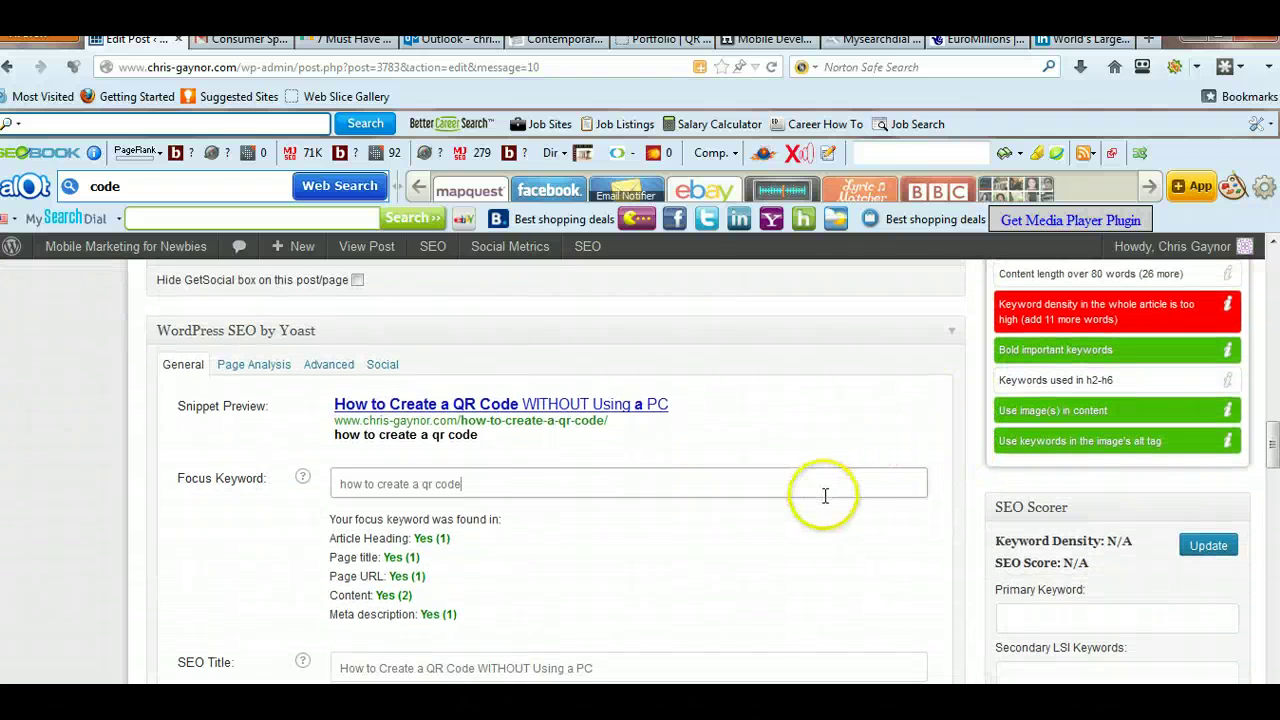
{"action": "scroll", "coordinate": [952, 470], "scroll_direction": "up", "scroll_amount": 1}
{"action": "scroll", "coordinate": [952, 470], "scroll_direction": "up", "scroll_amount": 8}
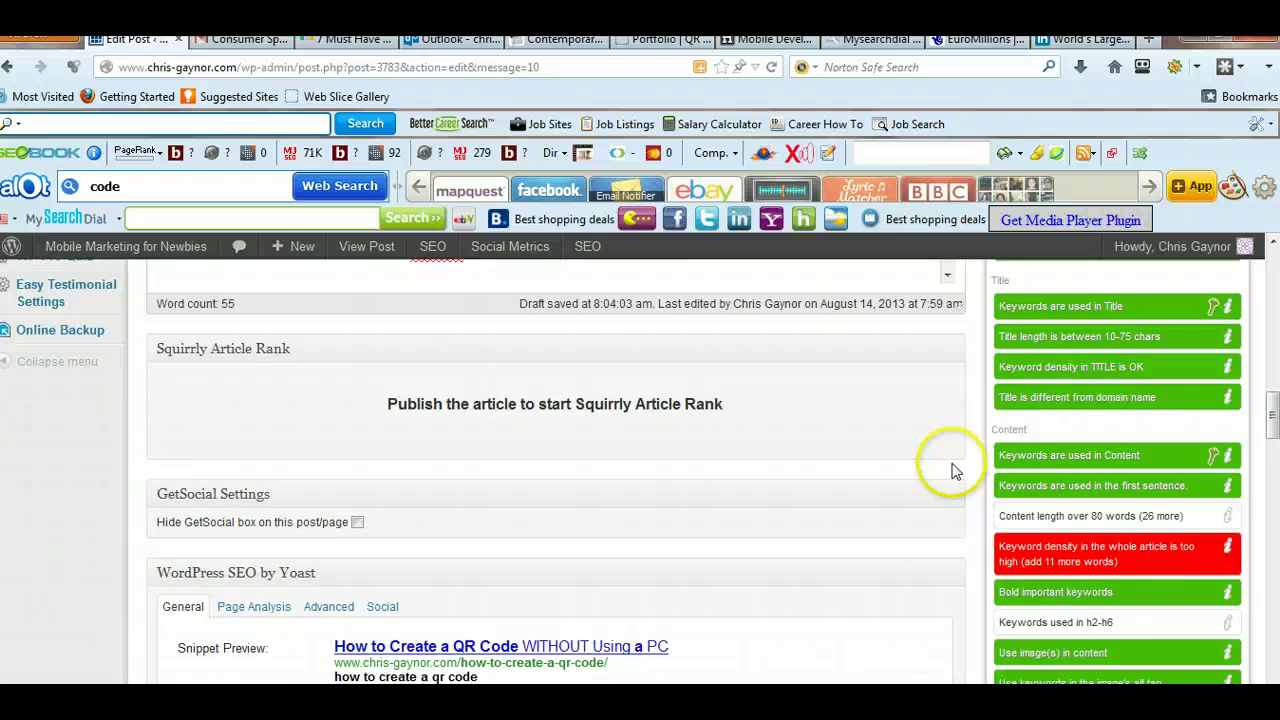
{"action": "scroll", "coordinate": [966, 455], "scroll_direction": "up", "scroll_amount": 4}
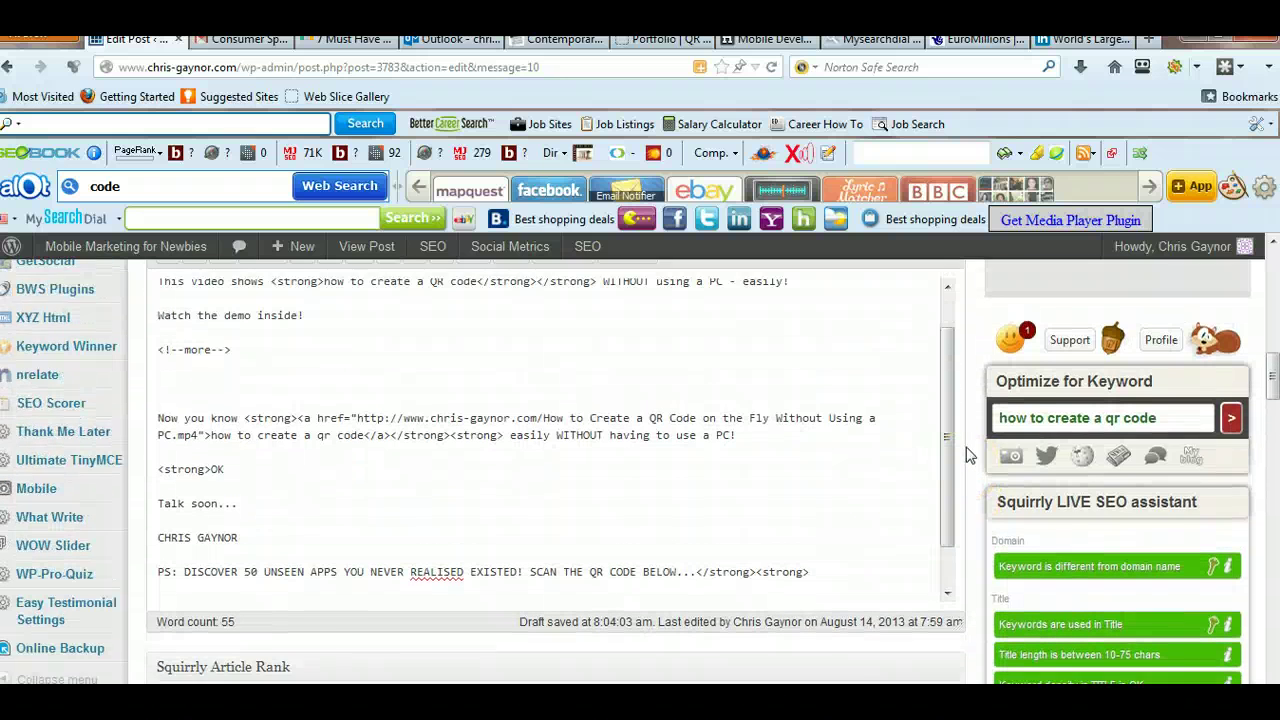
{"action": "scroll", "coordinate": [966, 455], "scroll_direction": "down", "scroll_amount": 2}
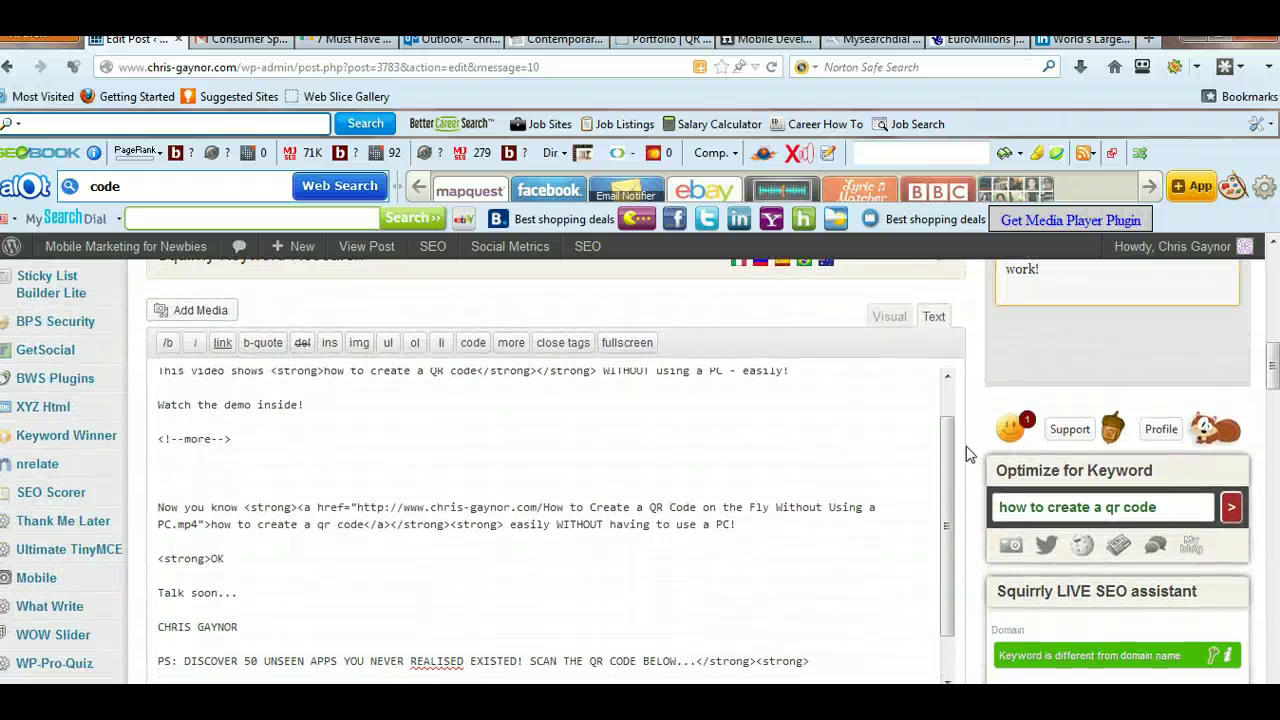
Step: Review the post's HTML text and word count against Squirrly's domain, title and content checks, including content length and keyword density
{"action": "scroll", "coordinate": [966, 455], "scroll_direction": "down", "scroll_amount": 2}
{"action": "scroll", "coordinate": [966, 455], "scroll_direction": "down", "scroll_amount": 2}
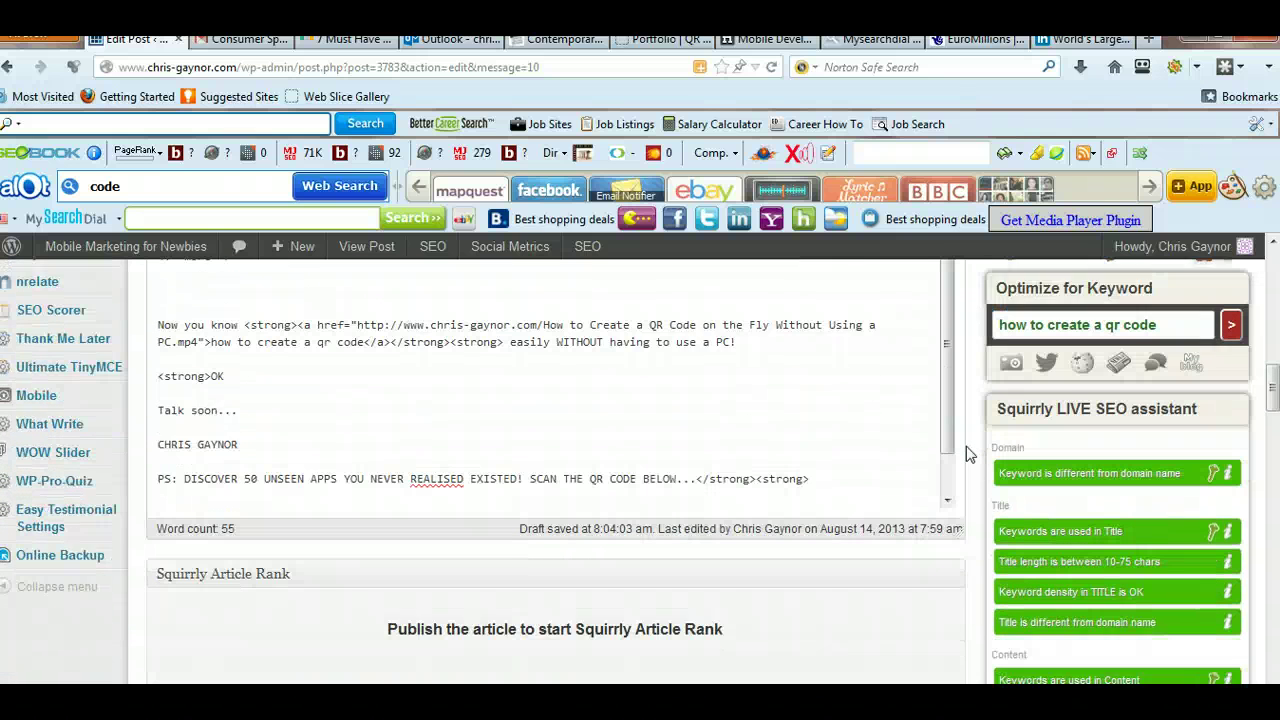
{"action": "scroll", "coordinate": [966, 455], "scroll_direction": "down", "scroll_amount": 2}
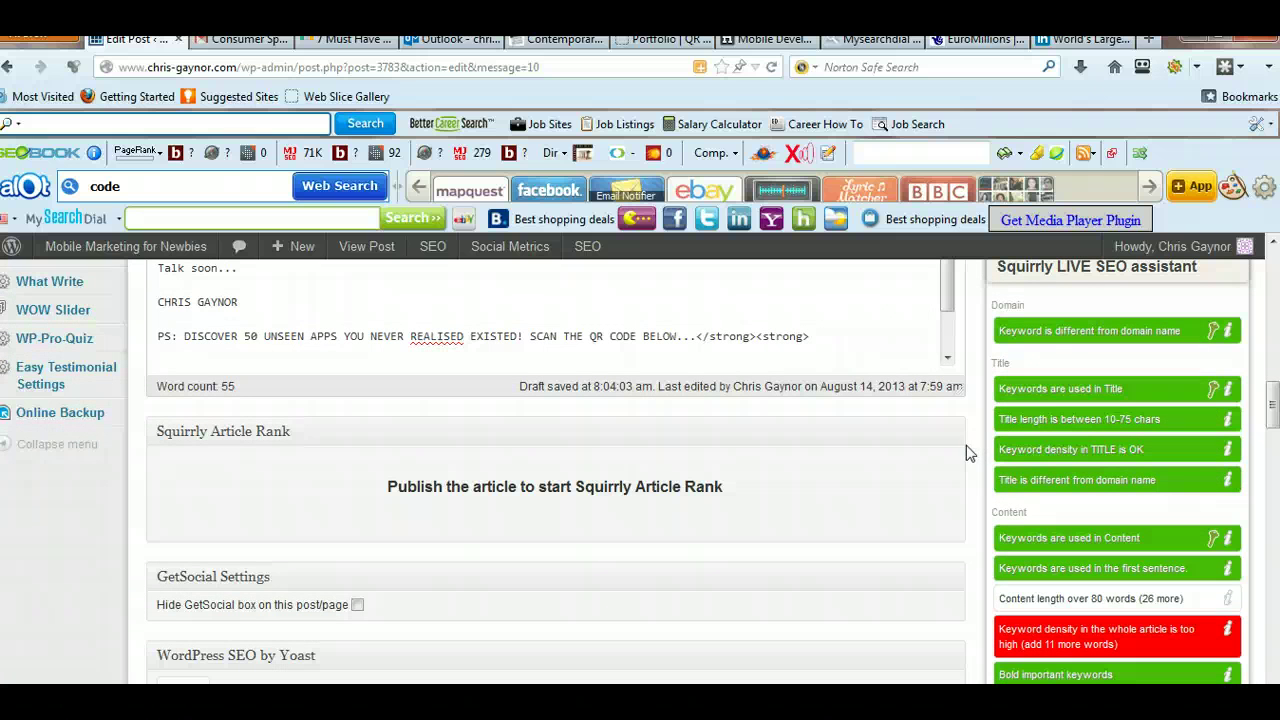
{"action": "scroll", "coordinate": [966, 450], "scroll_direction": "up", "scroll_amount": 6}
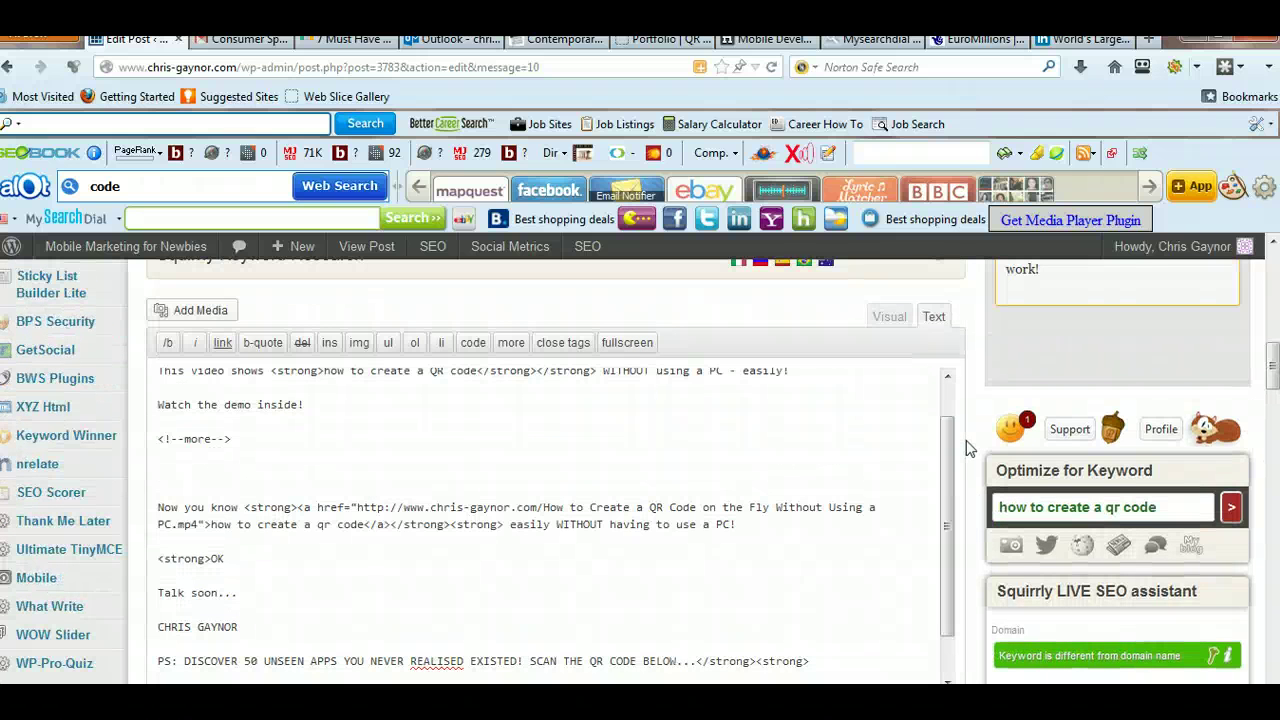
{"action": "scroll", "coordinate": [966, 450], "scroll_direction": "up", "scroll_amount": 2}
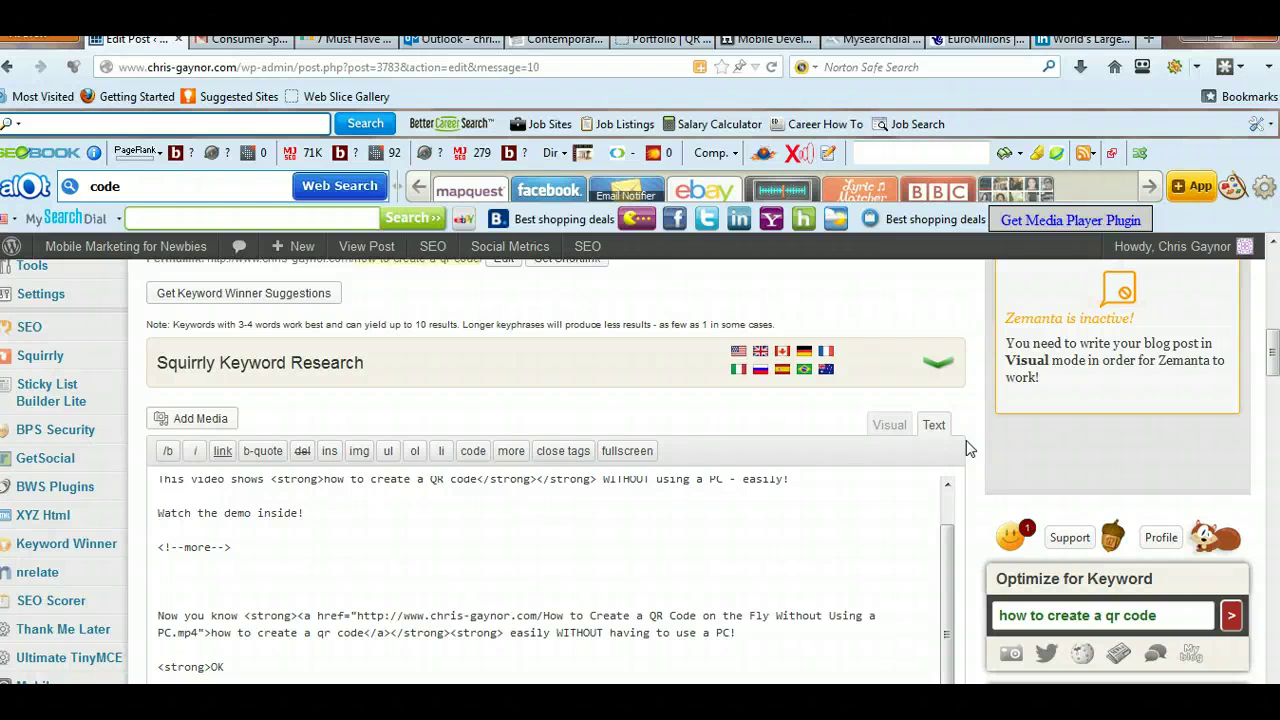
{"action": "scroll", "coordinate": [966, 450], "scroll_direction": "down", "scroll_amount": 2}
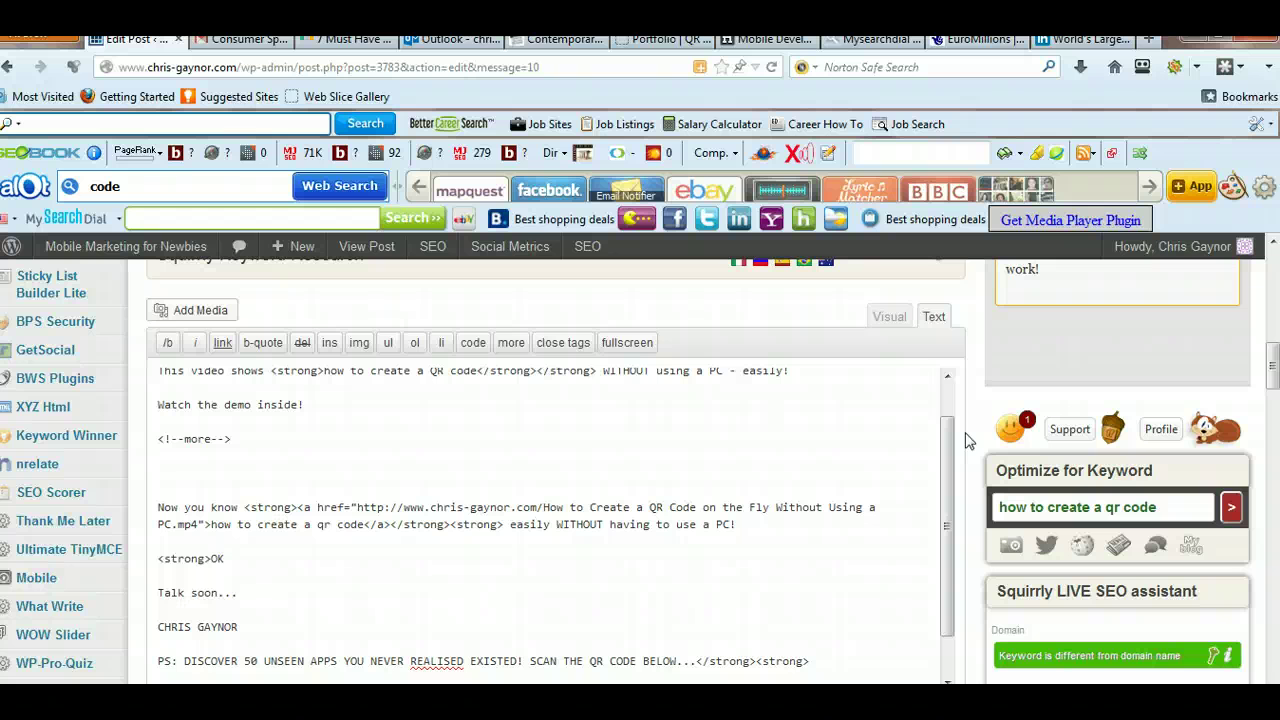
{"action": "left_click", "coordinate": [975, 436]}
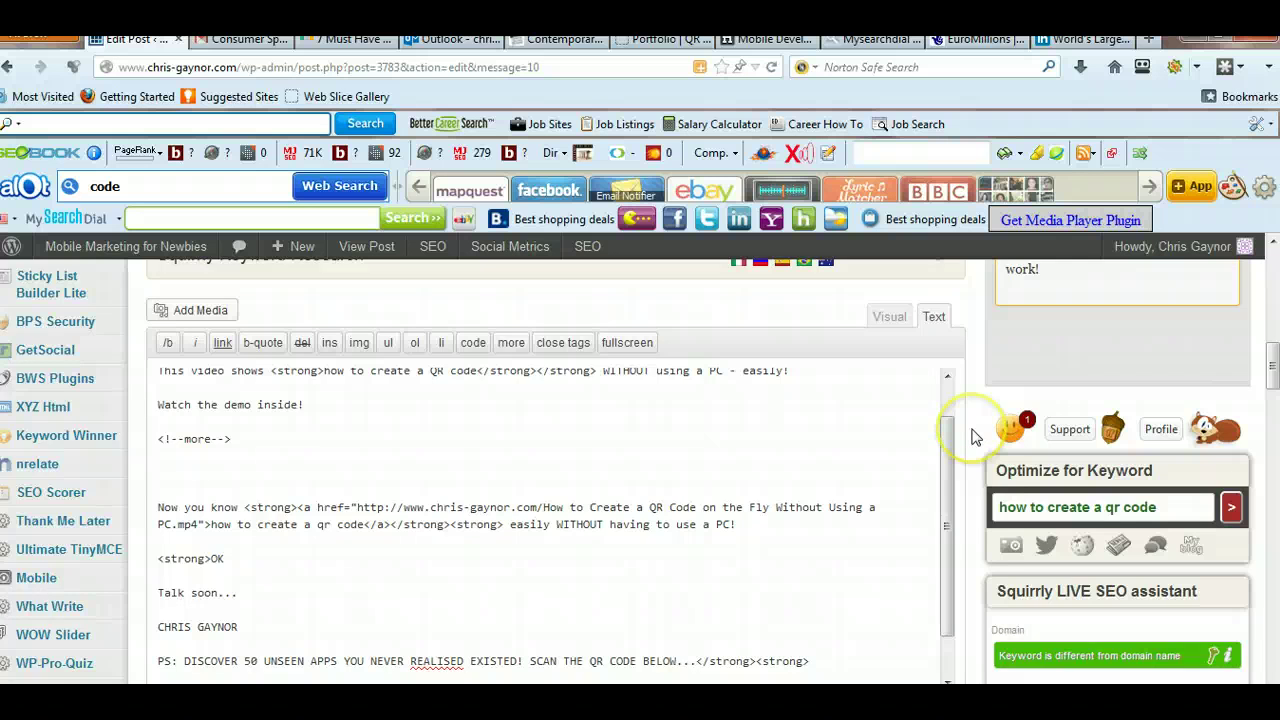
{"action": "scroll", "coordinate": [975, 436], "scroll_direction": "down", "scroll_amount": 4}
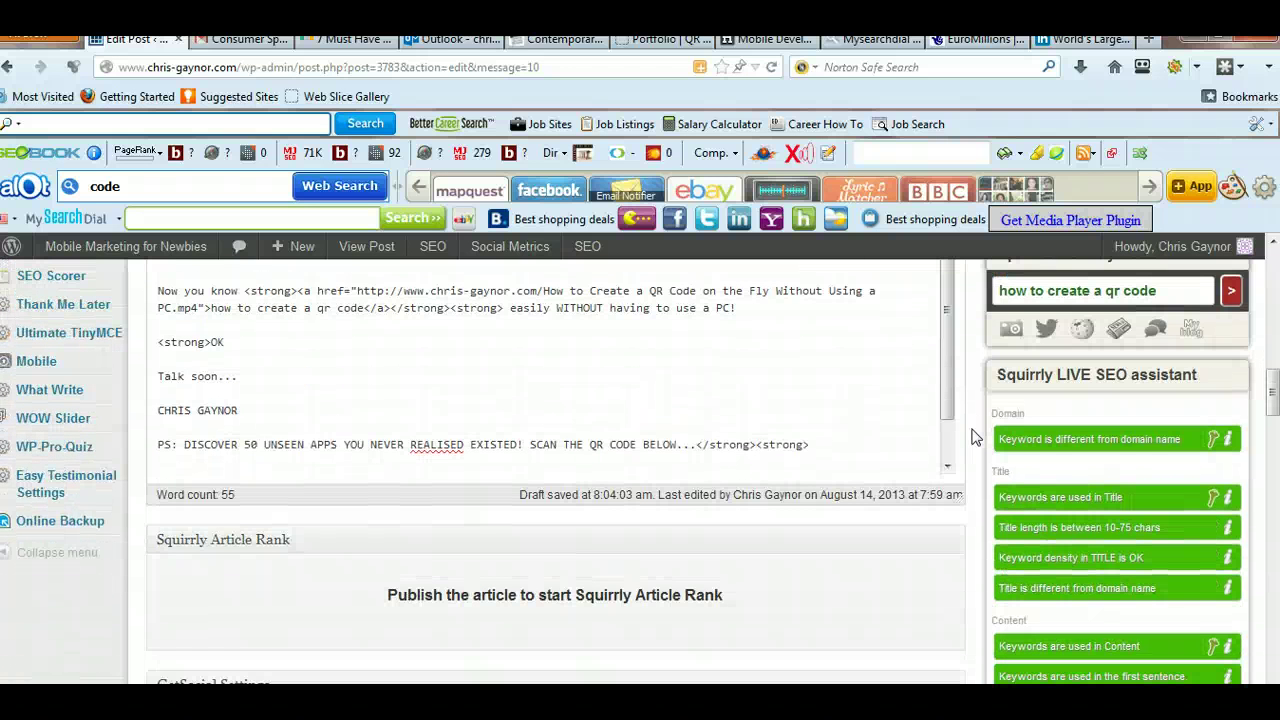
{"action": "scroll", "coordinate": [975, 436], "scroll_direction": "down", "scroll_amount": 2}
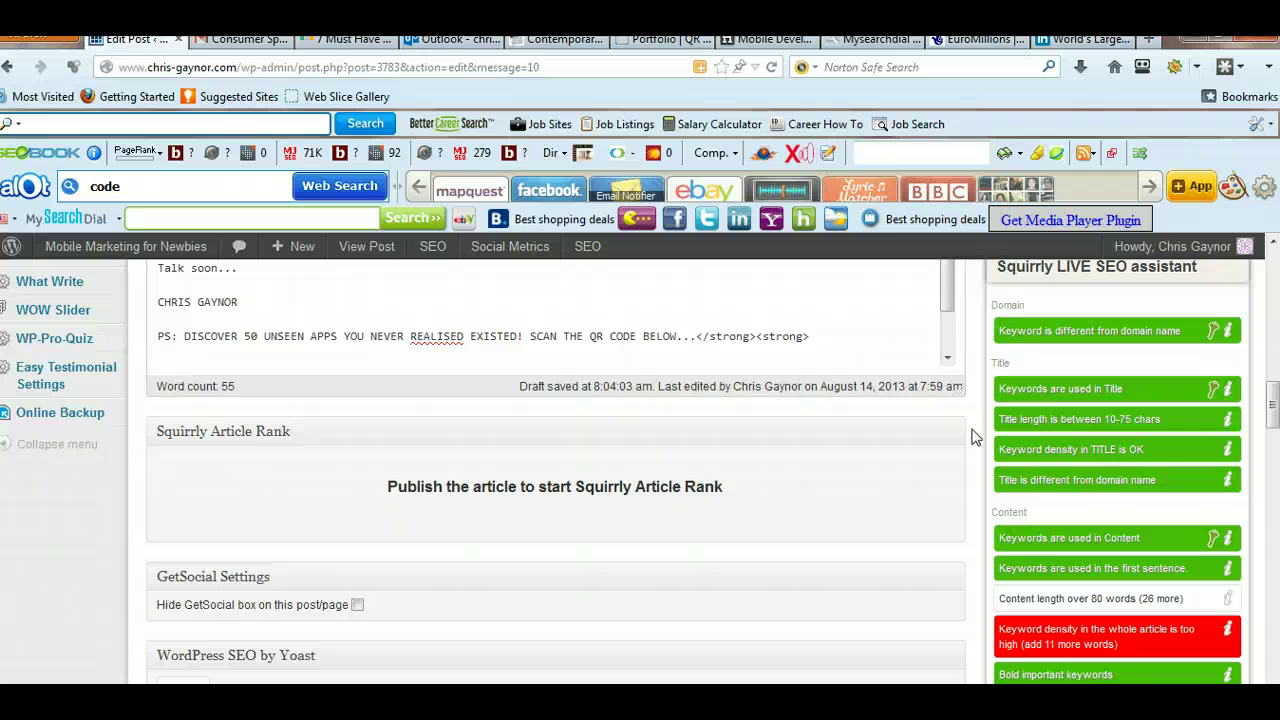
{"action": "scroll", "coordinate": [975, 436], "scroll_direction": "up", "scroll_amount": 8}
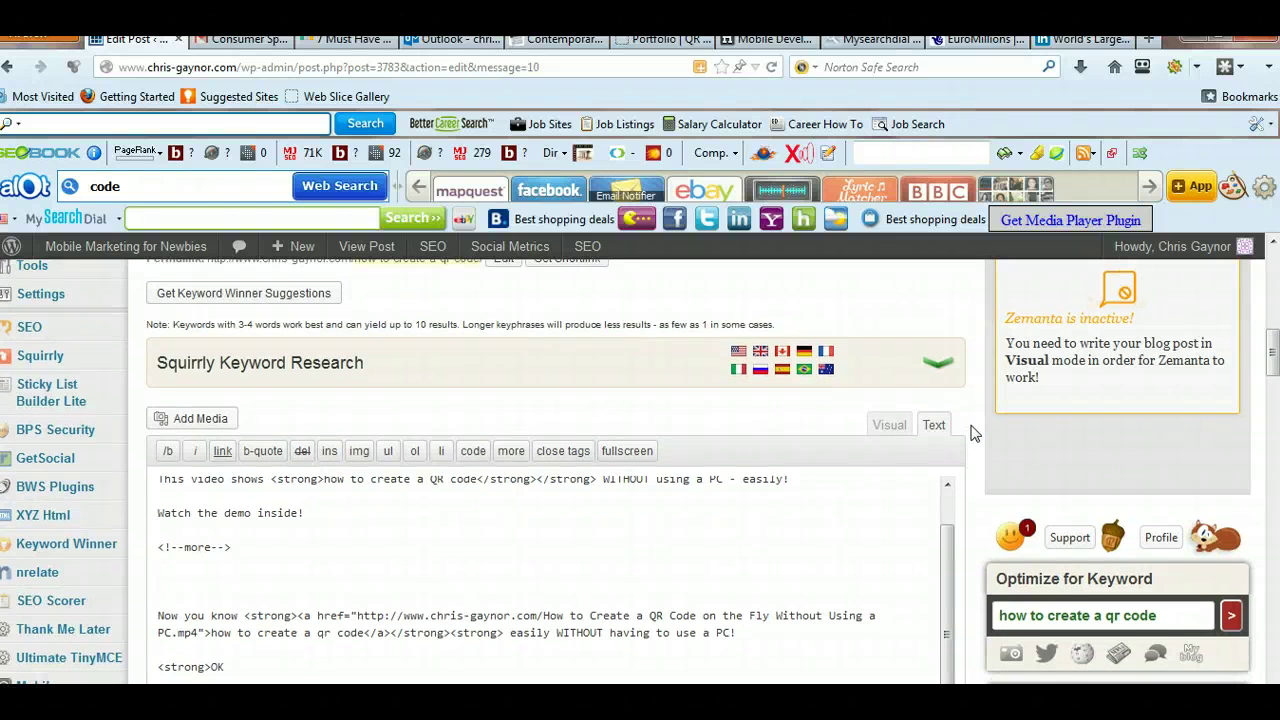
{"action": "scroll", "coordinate": [975, 433], "scroll_direction": "down", "scroll_amount": 3}
{"action": "left_click", "coordinate": [430, 663]}
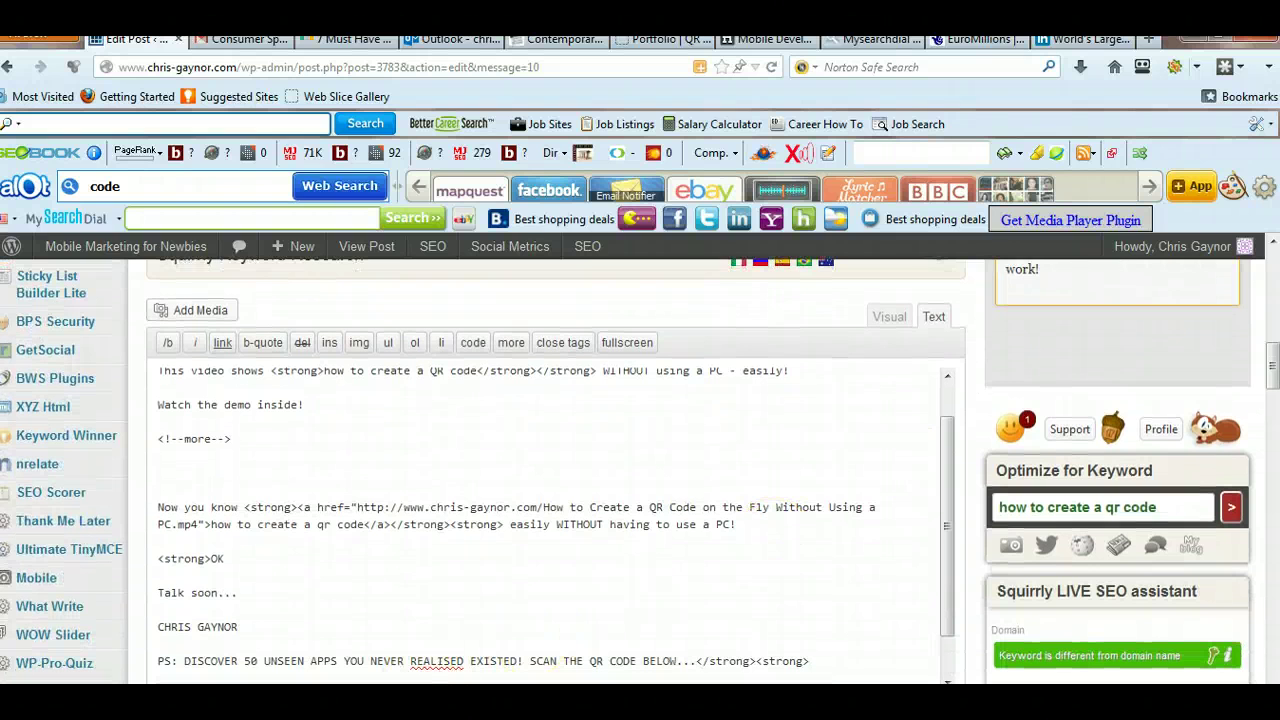